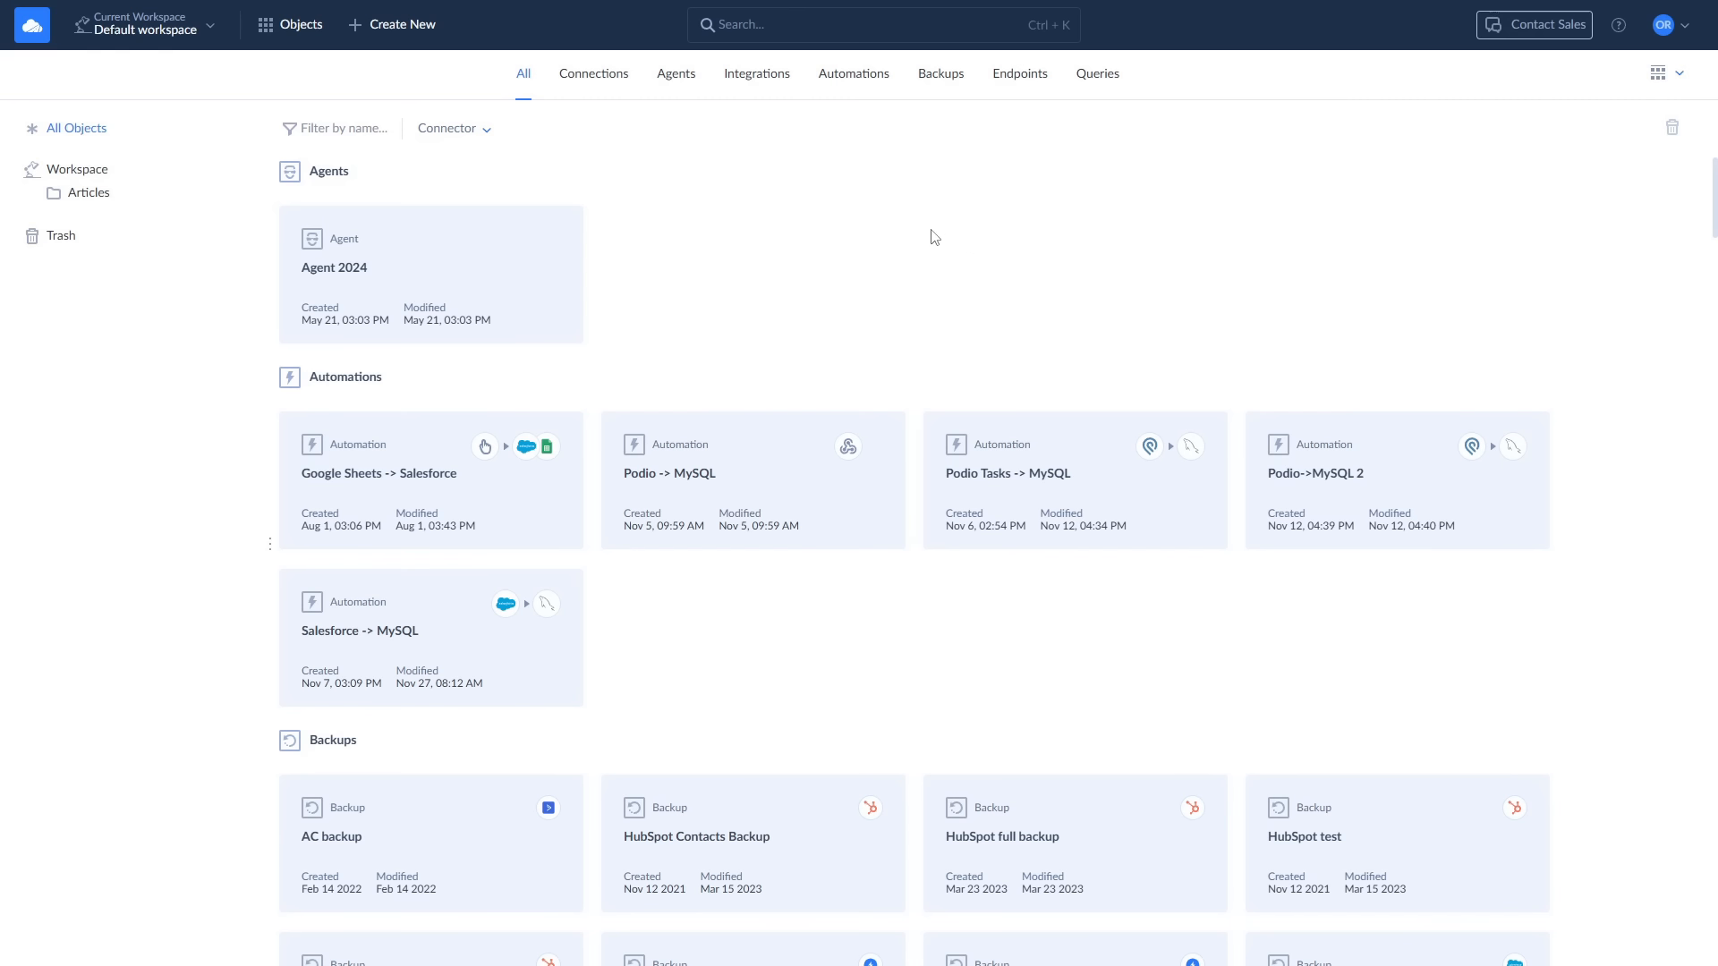
- Start a new connection with the MySQL connector from the Database category
left_click(415, 28)
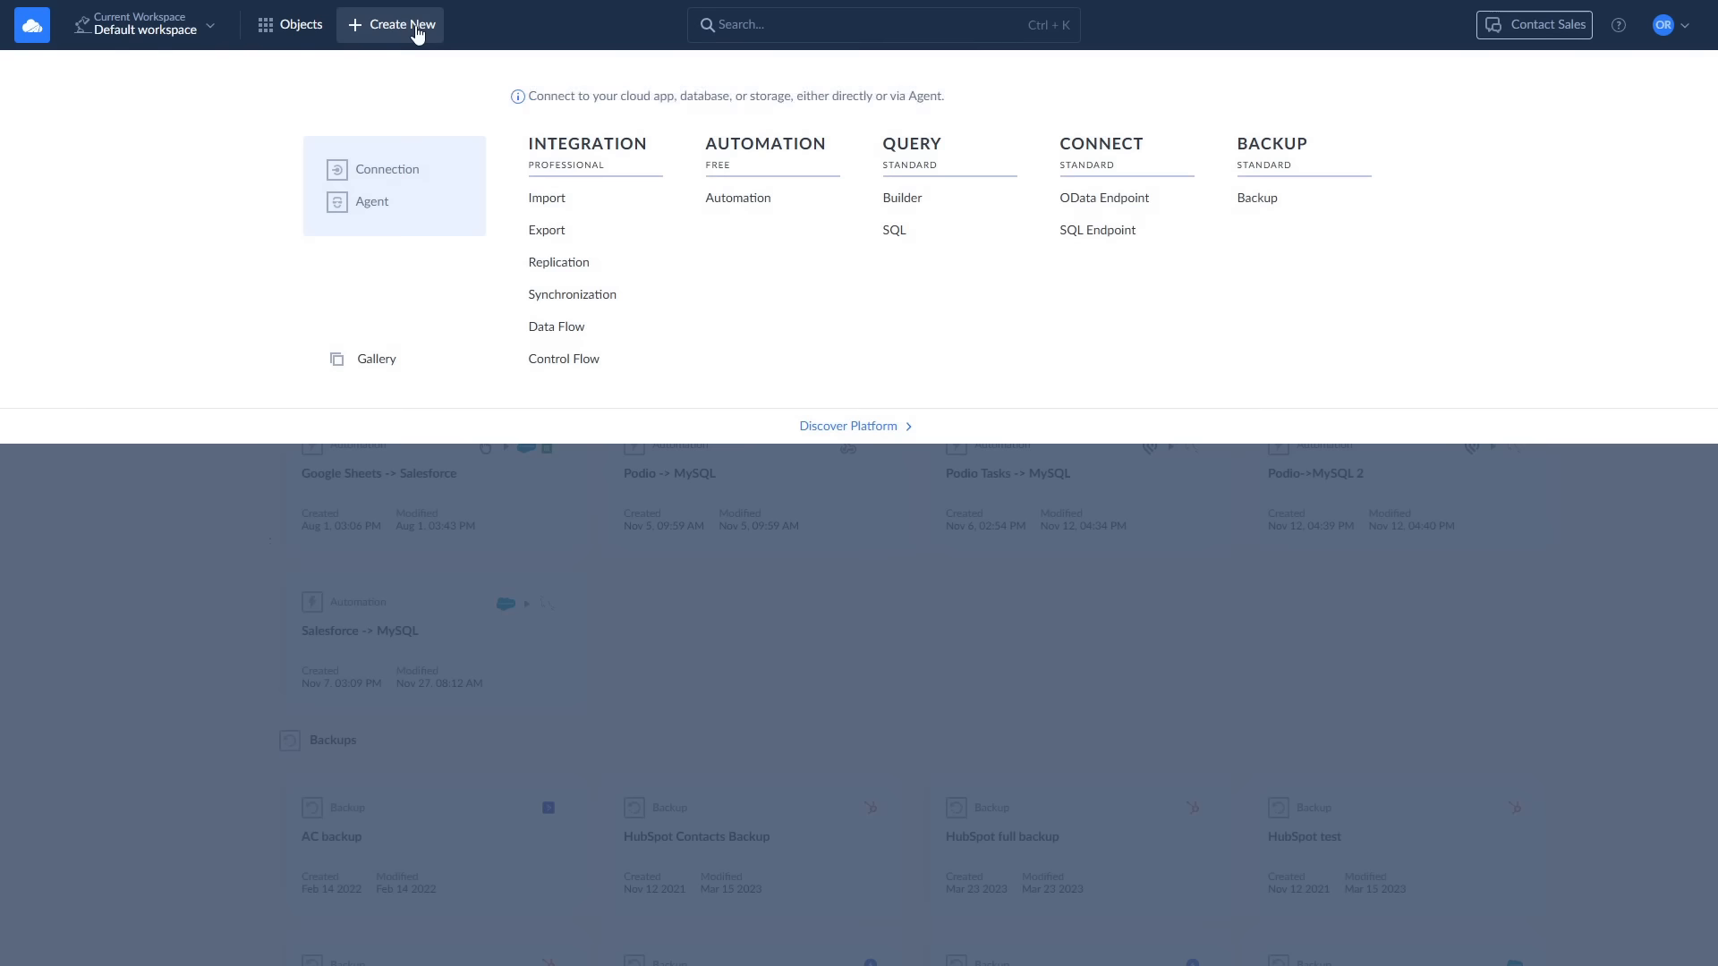
left_click(394, 172)
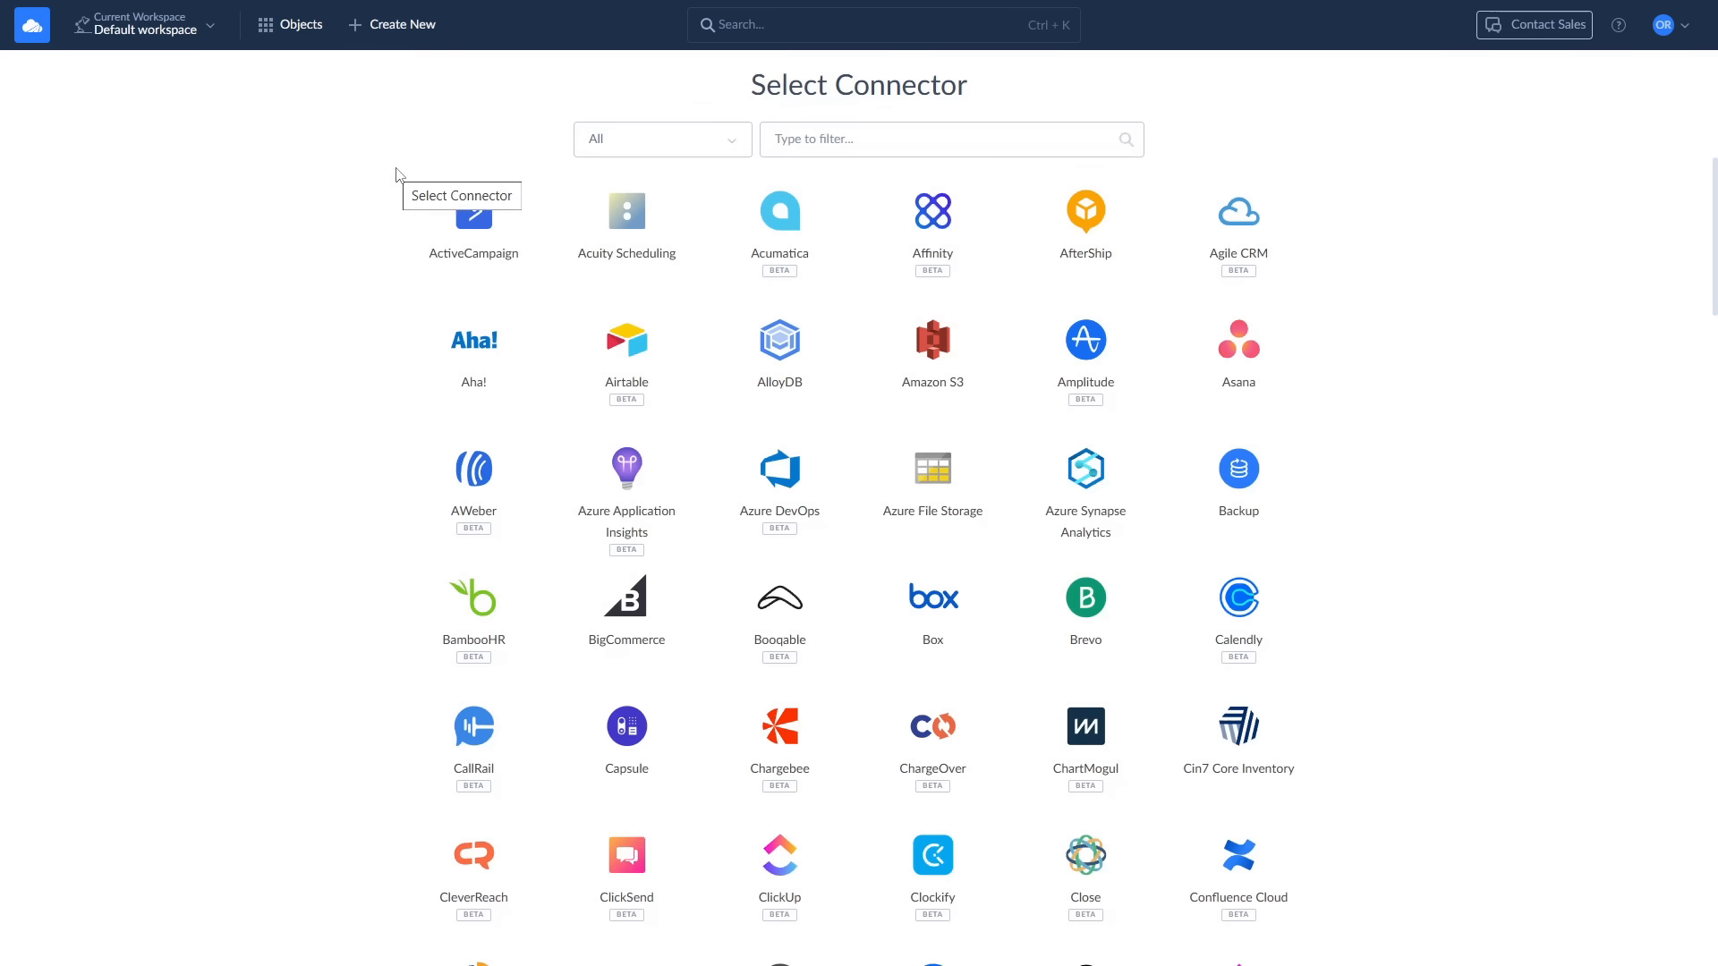
left_click(655, 140)
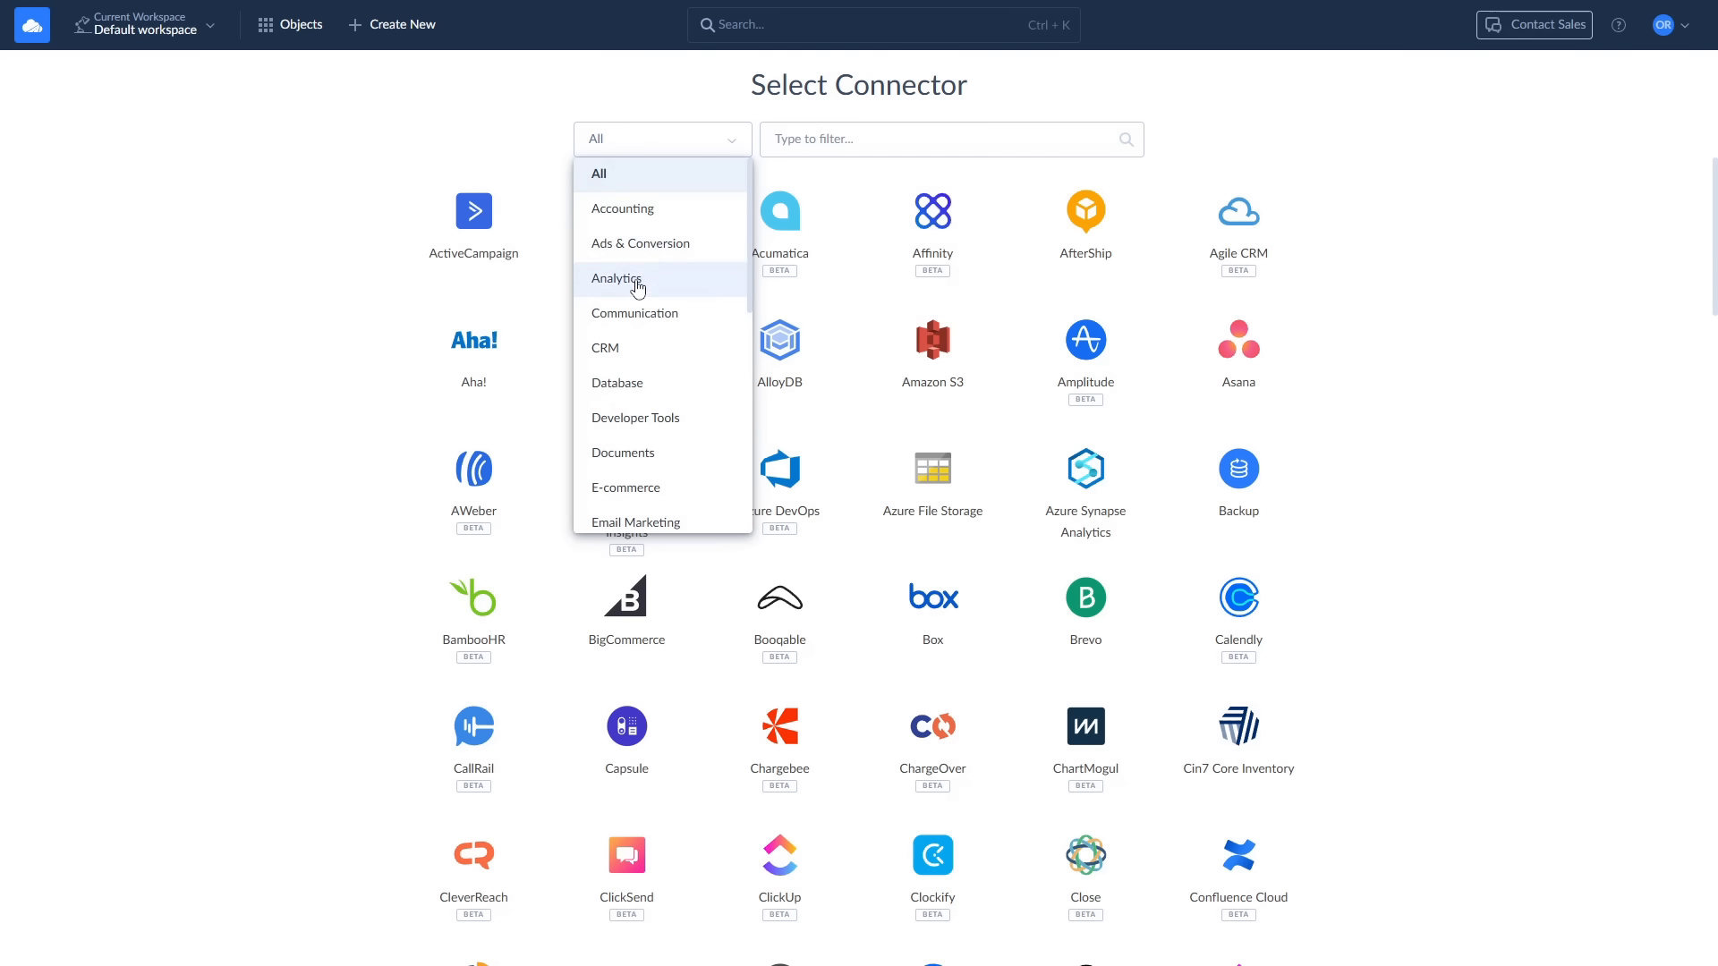
left_click(627, 383)
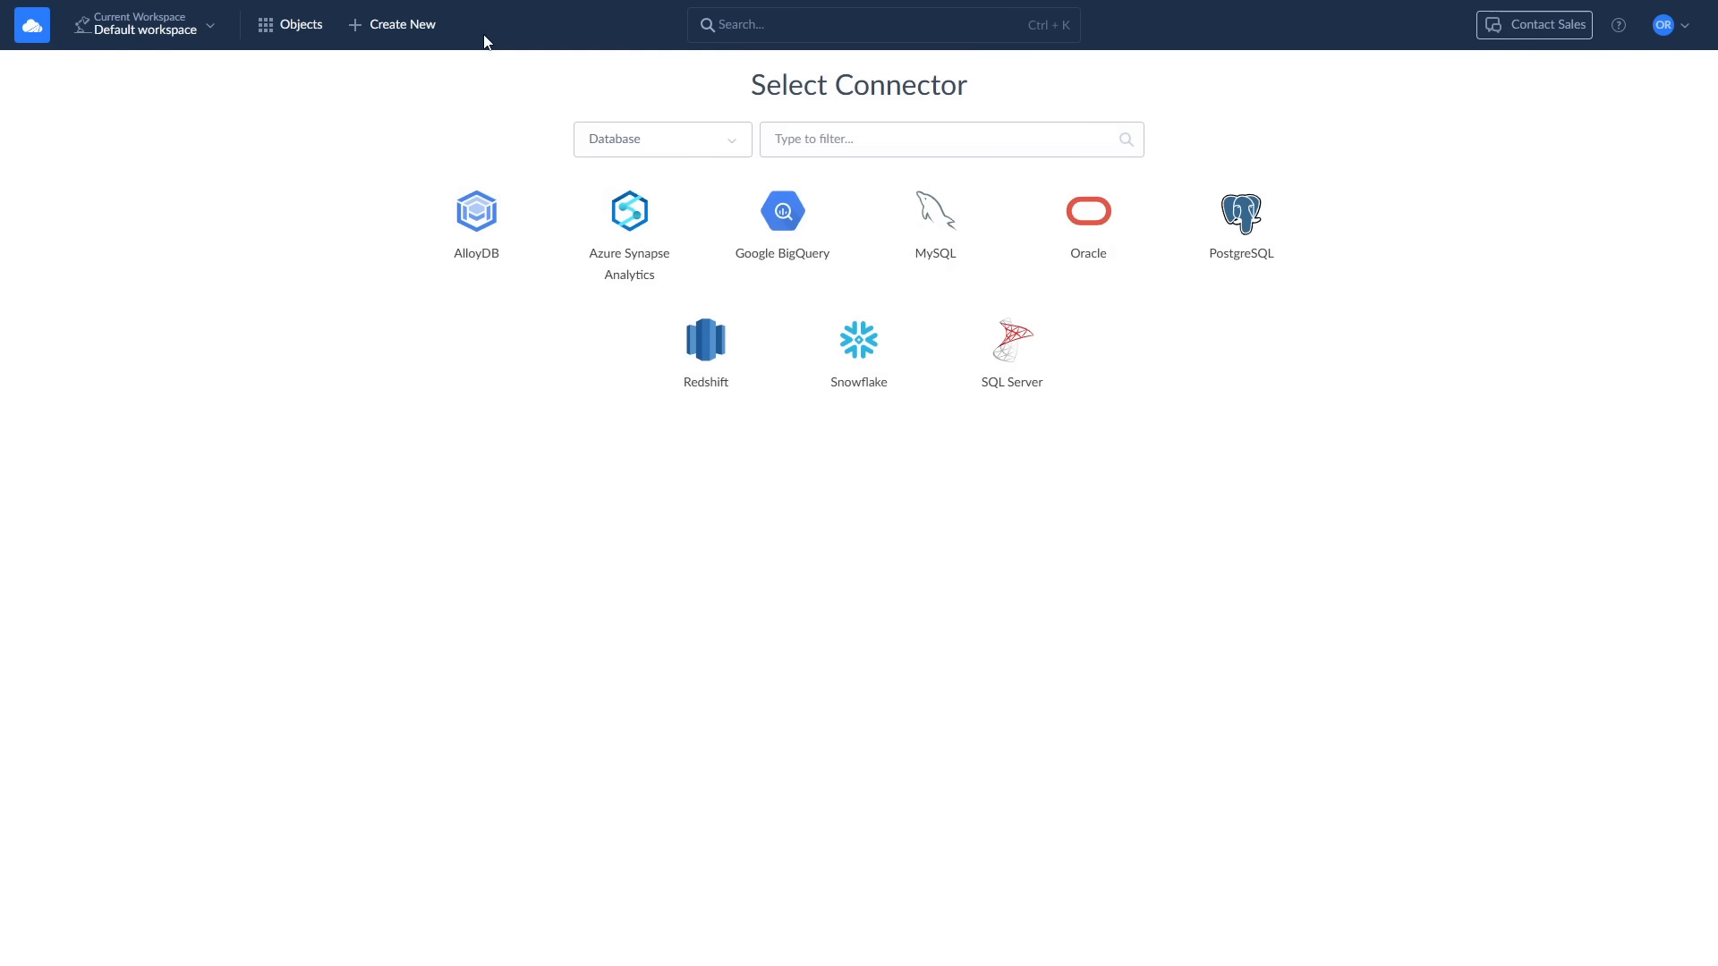
left_click(926, 224)
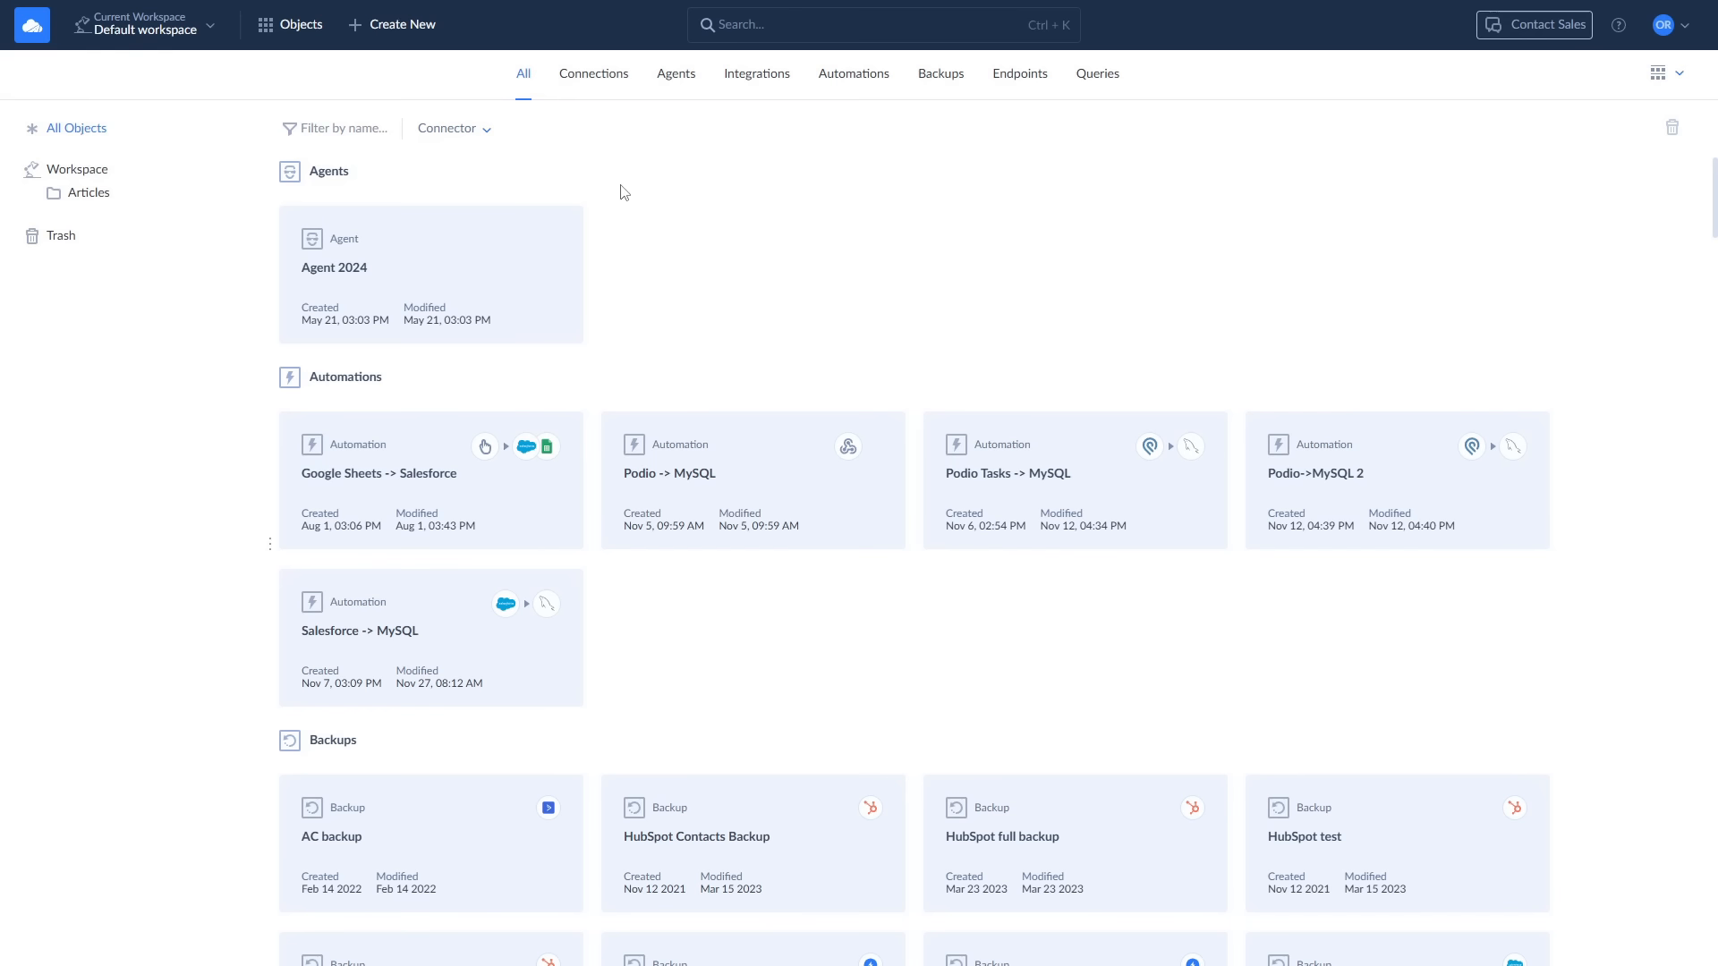
- Create a new agent and copy its security key
left_click(391, 27)
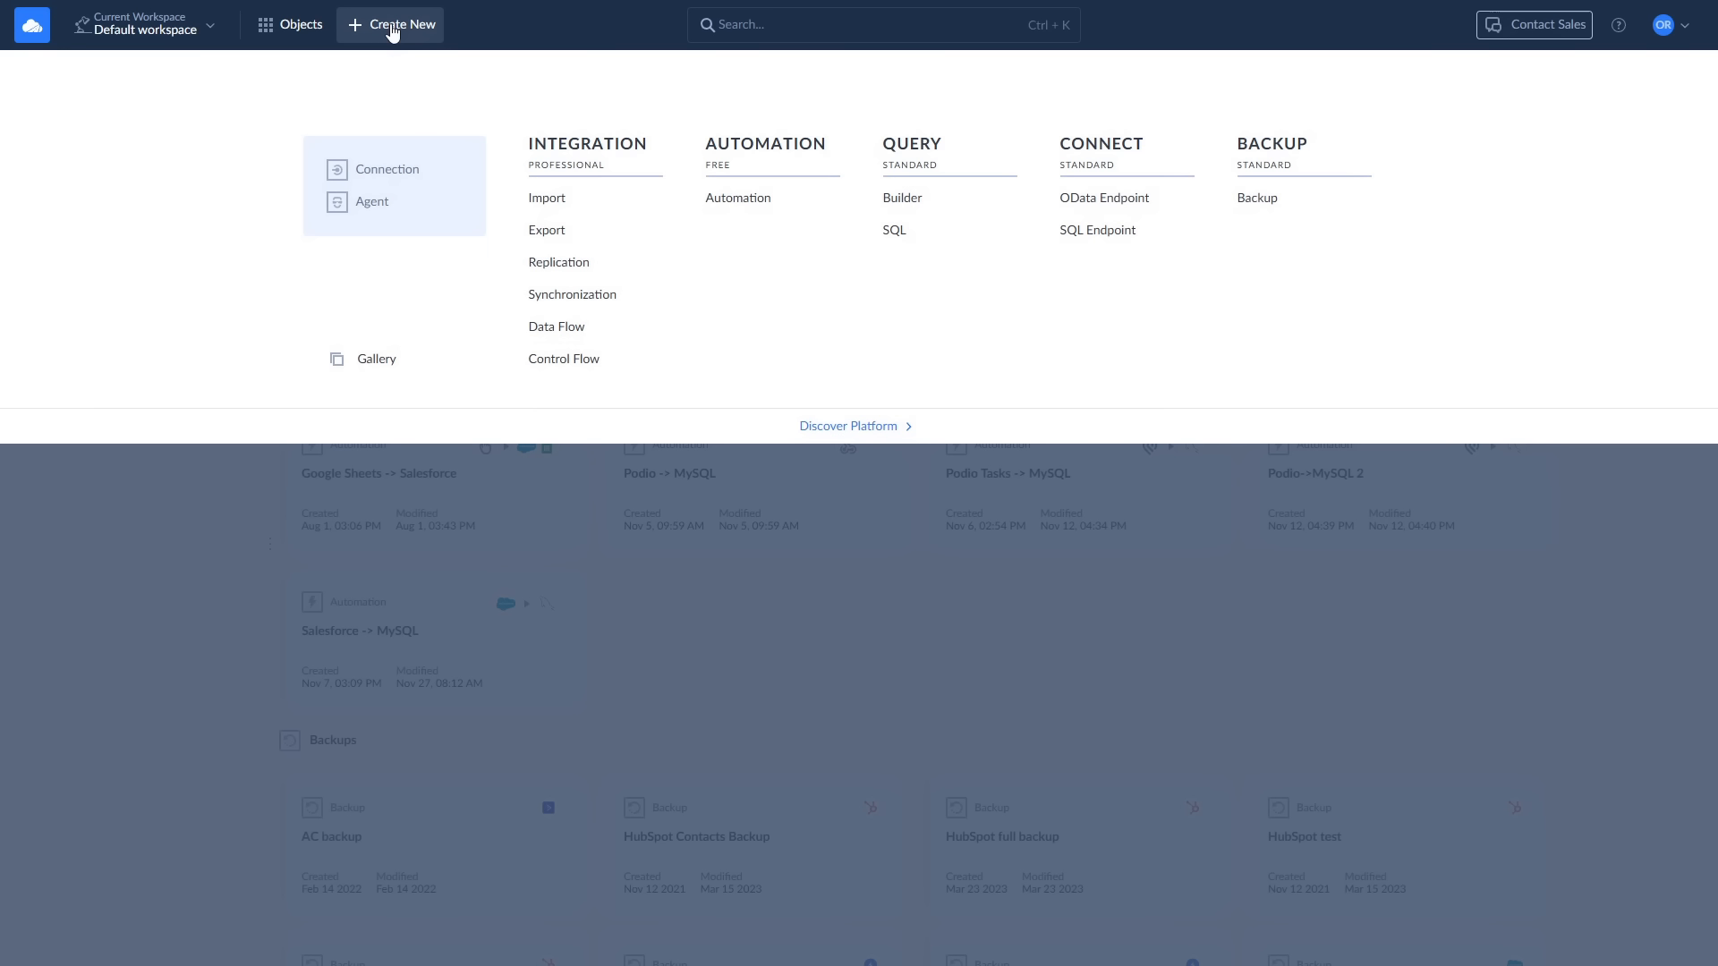
left_click(375, 206)
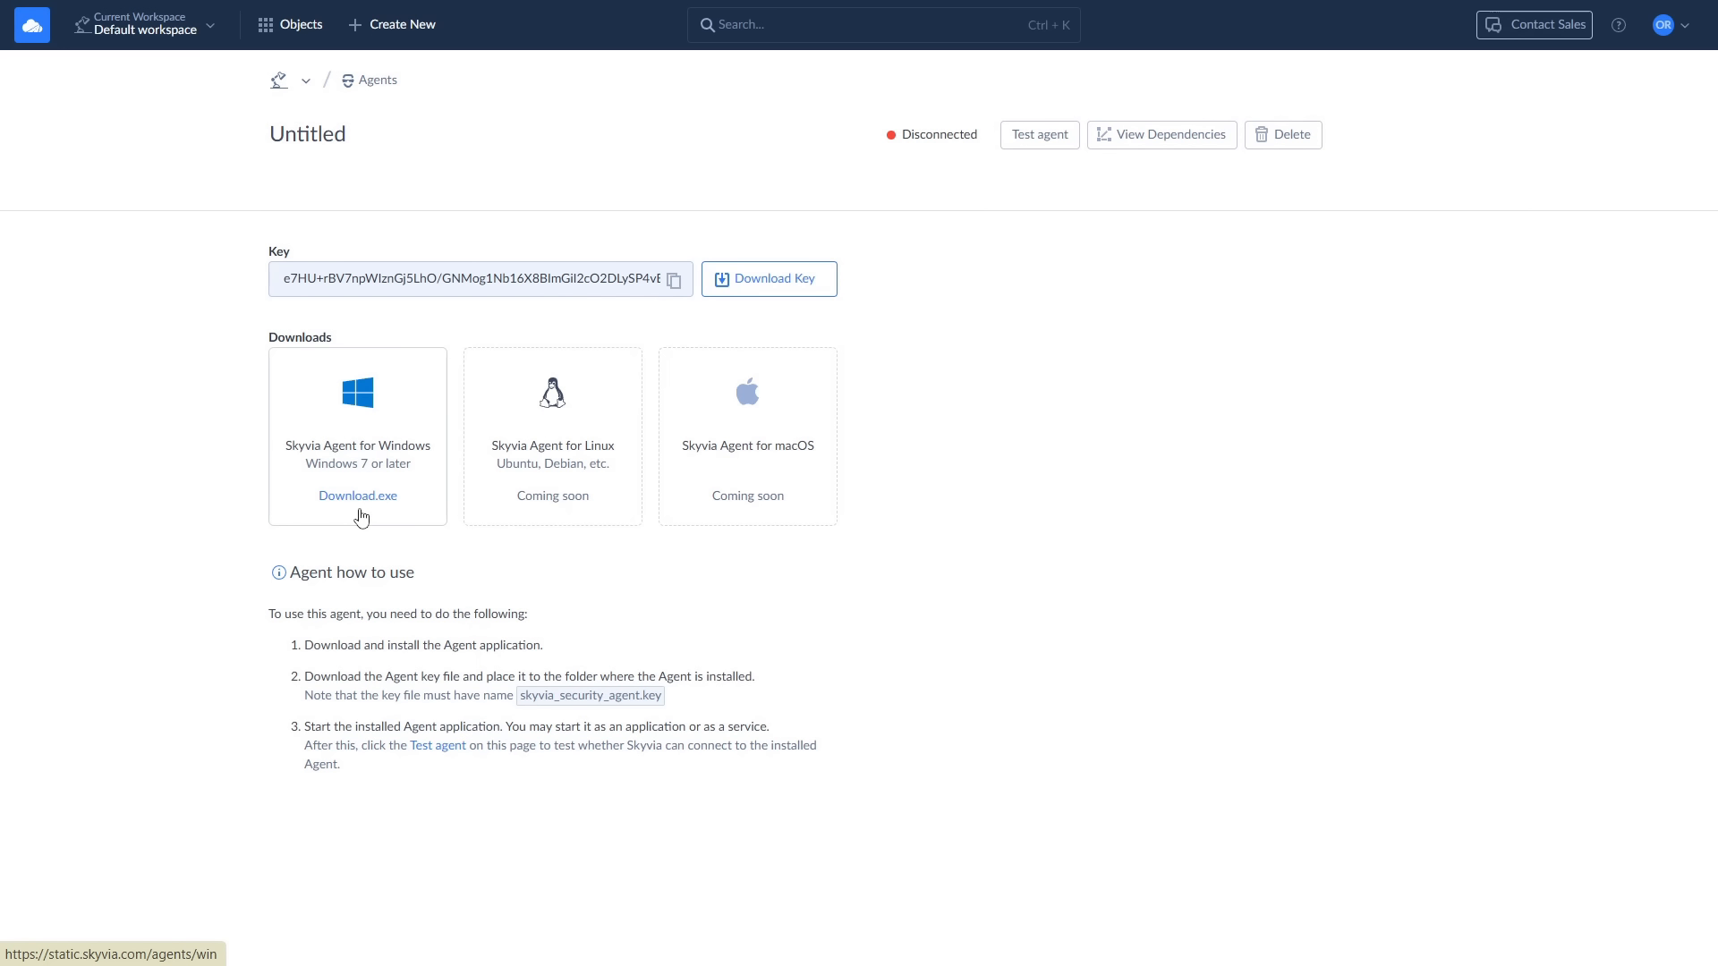
left_click(677, 281)
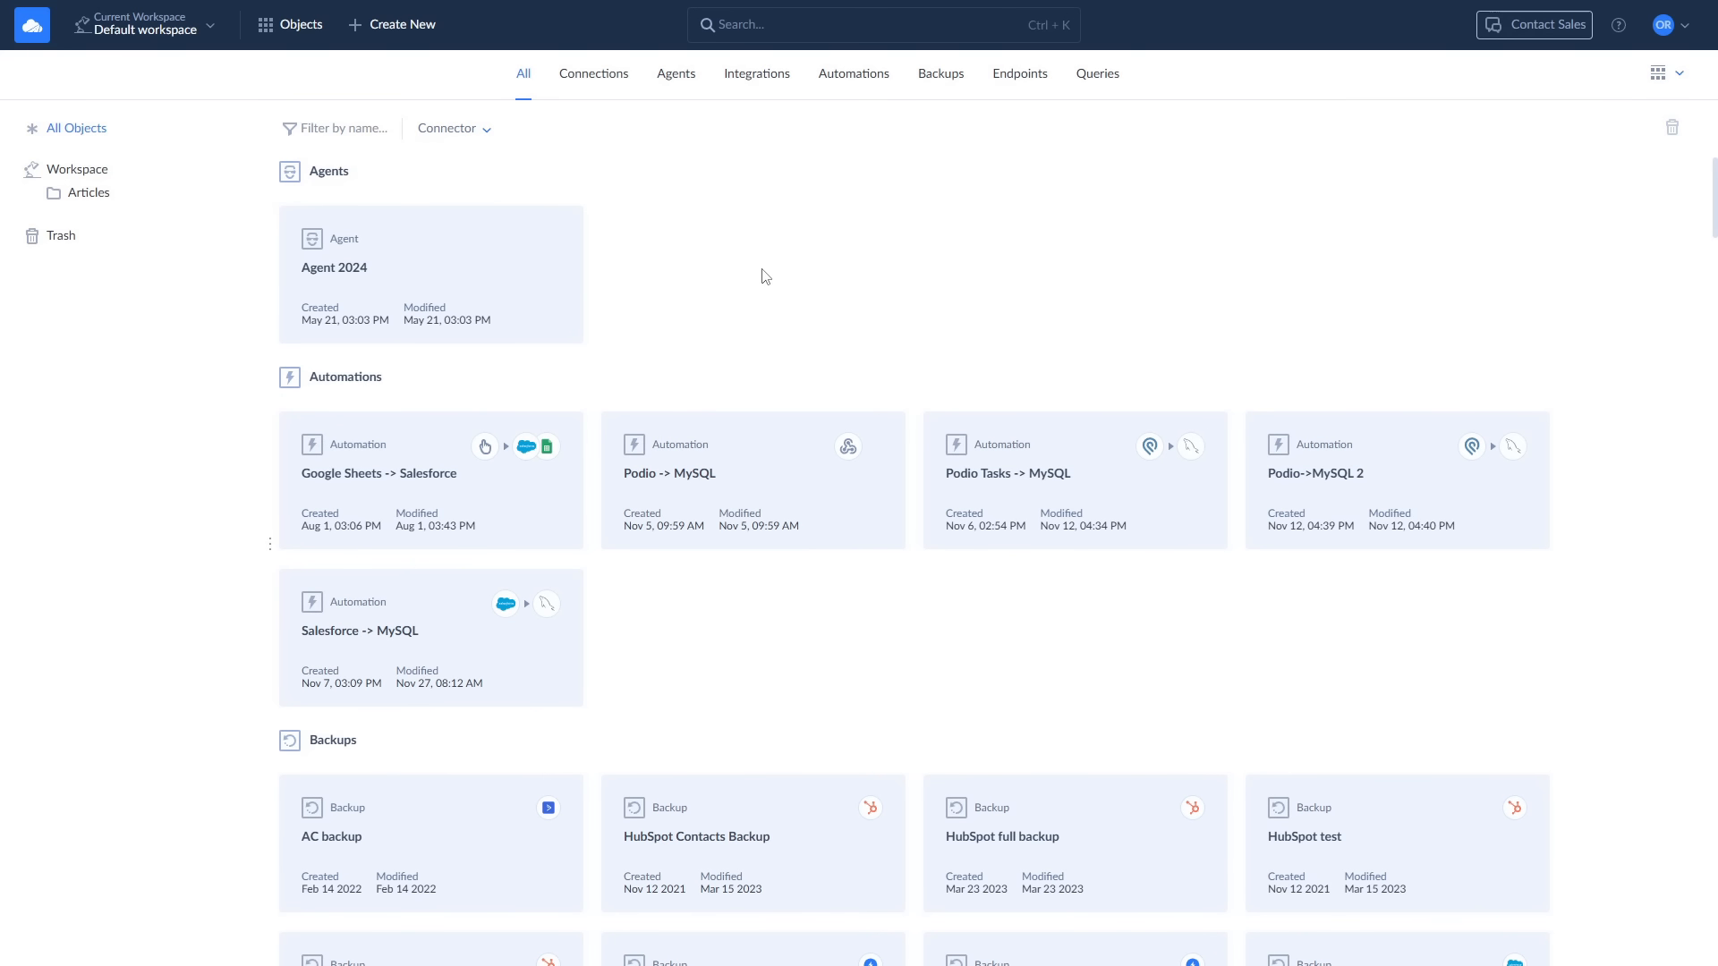
- Start another MySQL connection from the Database connectors, set its connection mode to Agent, and open the agent selection
left_click(399, 26)
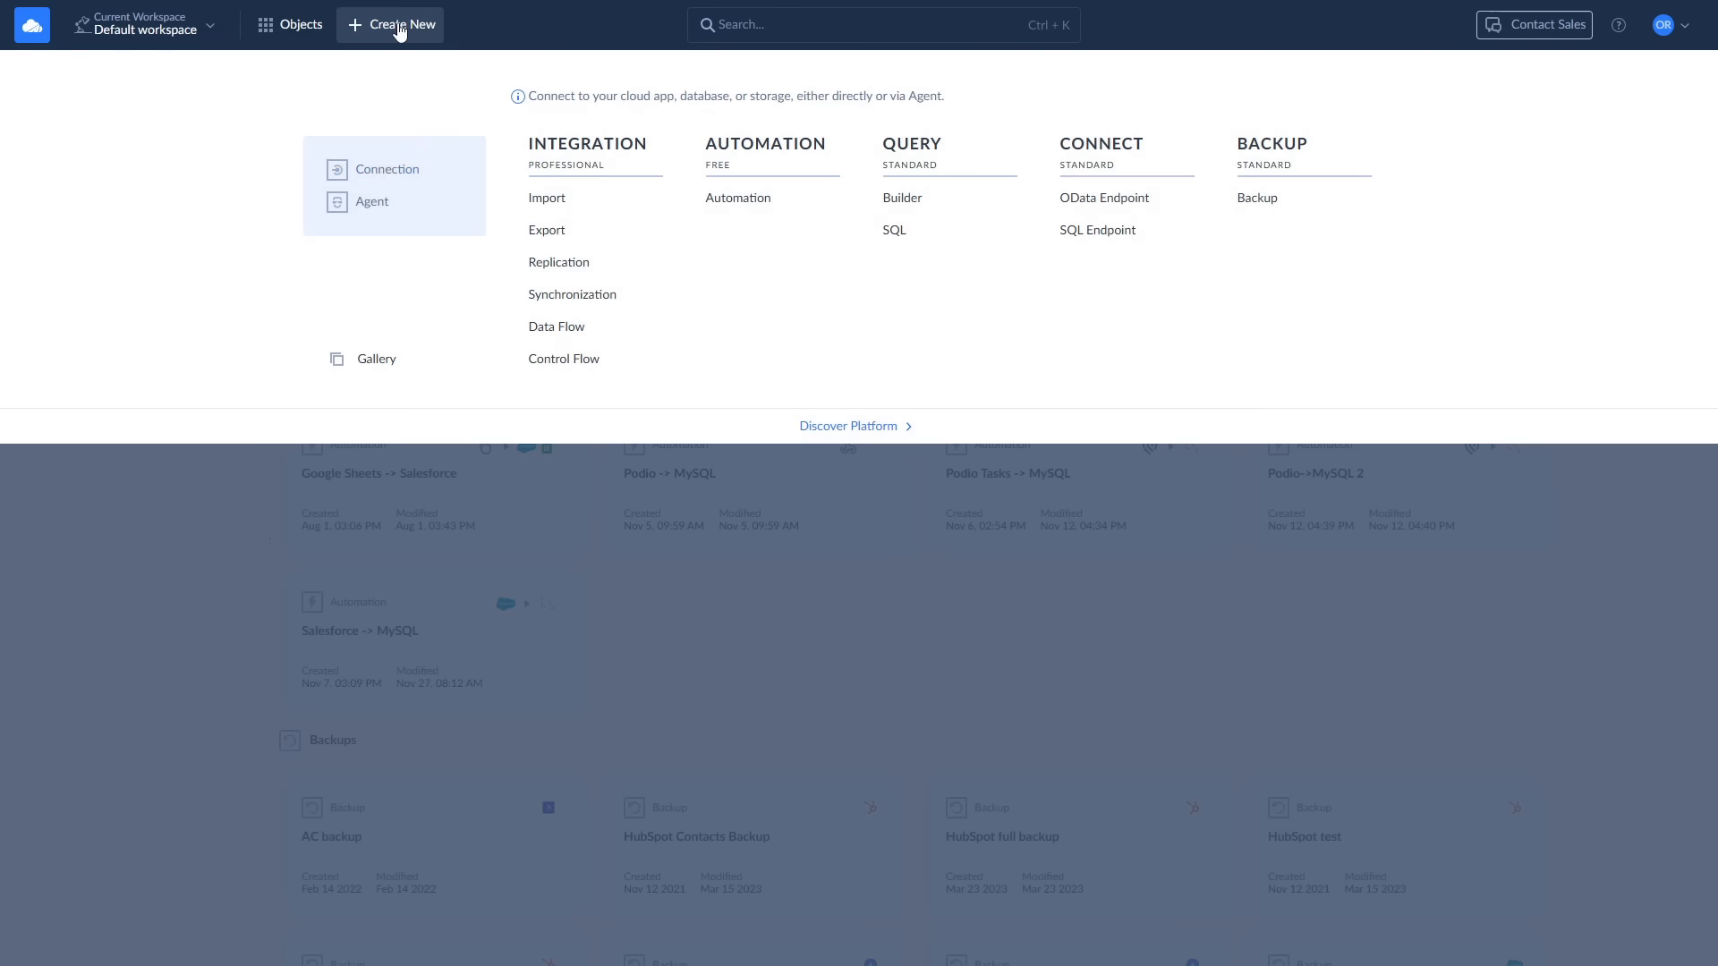
left_click(386, 170)
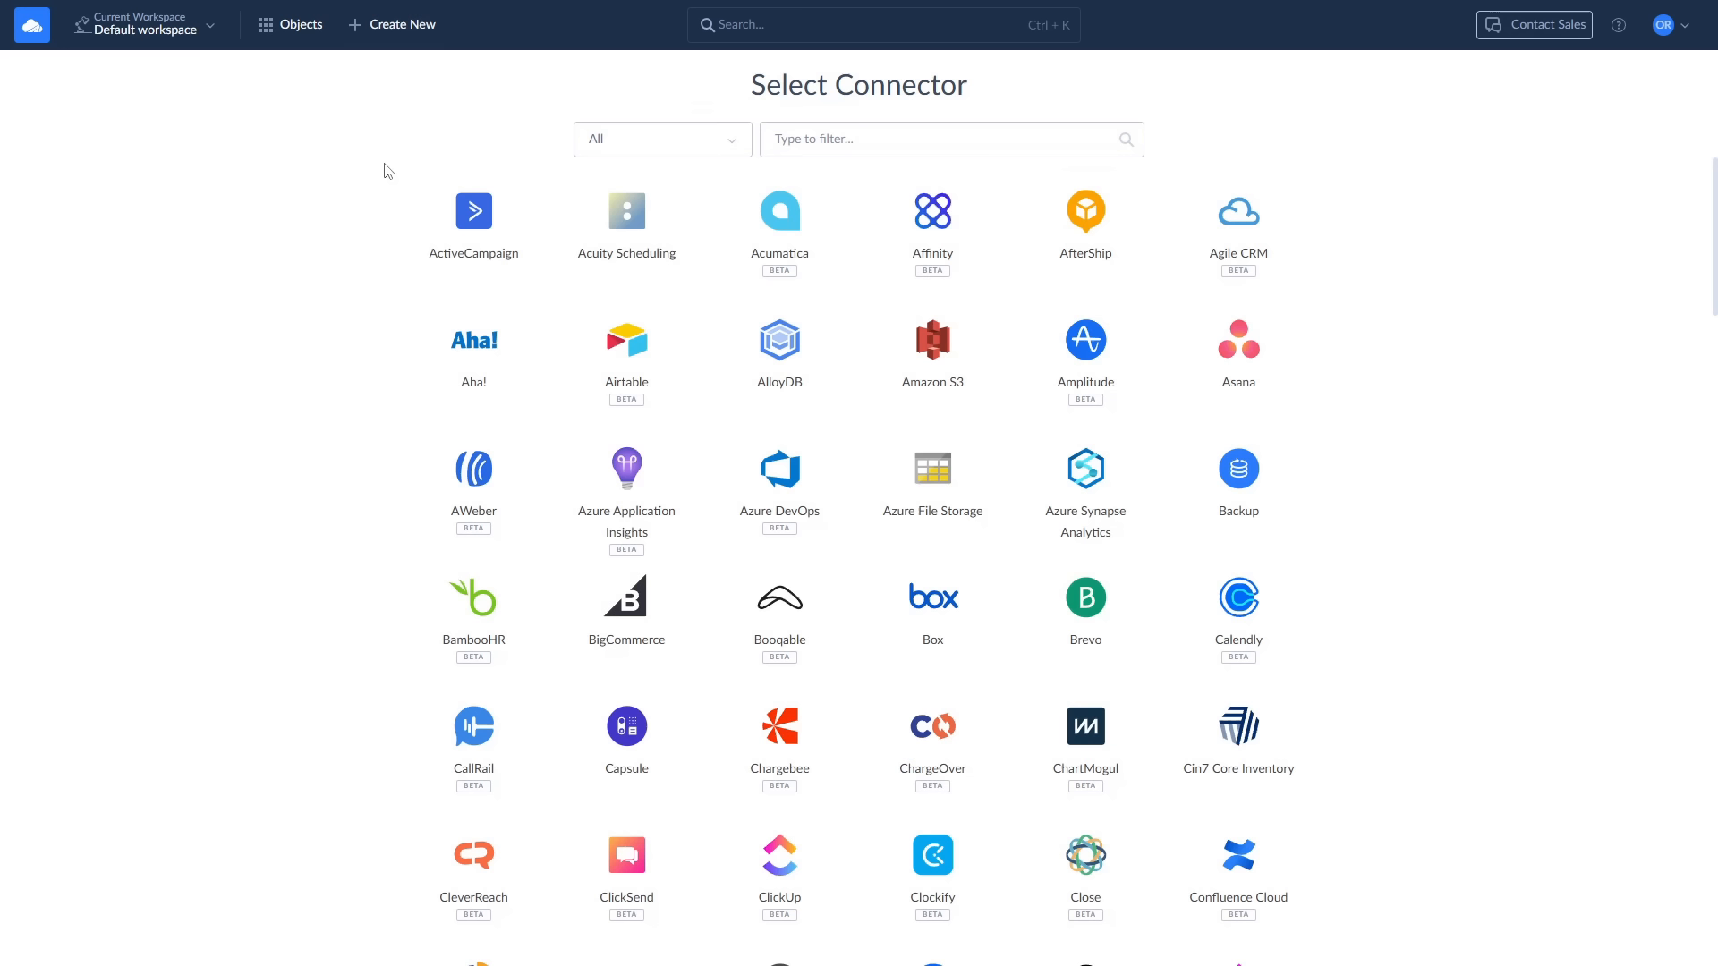
left_click(659, 141)
left_click(632, 383)
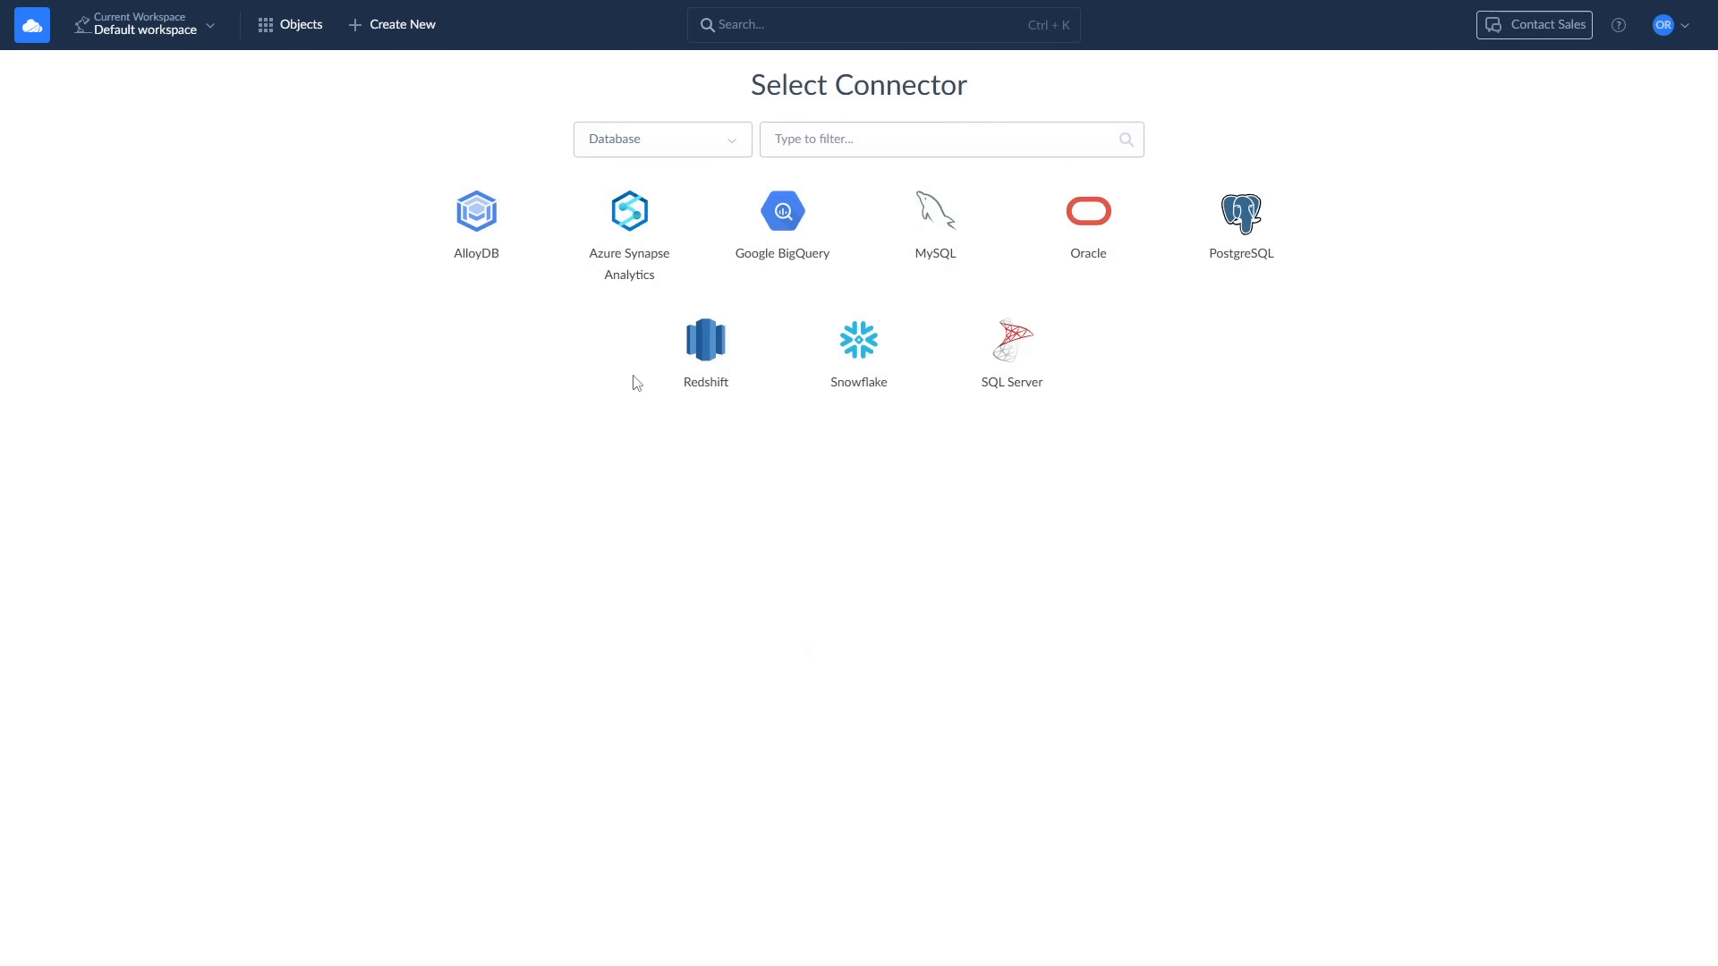
left_click(945, 243)
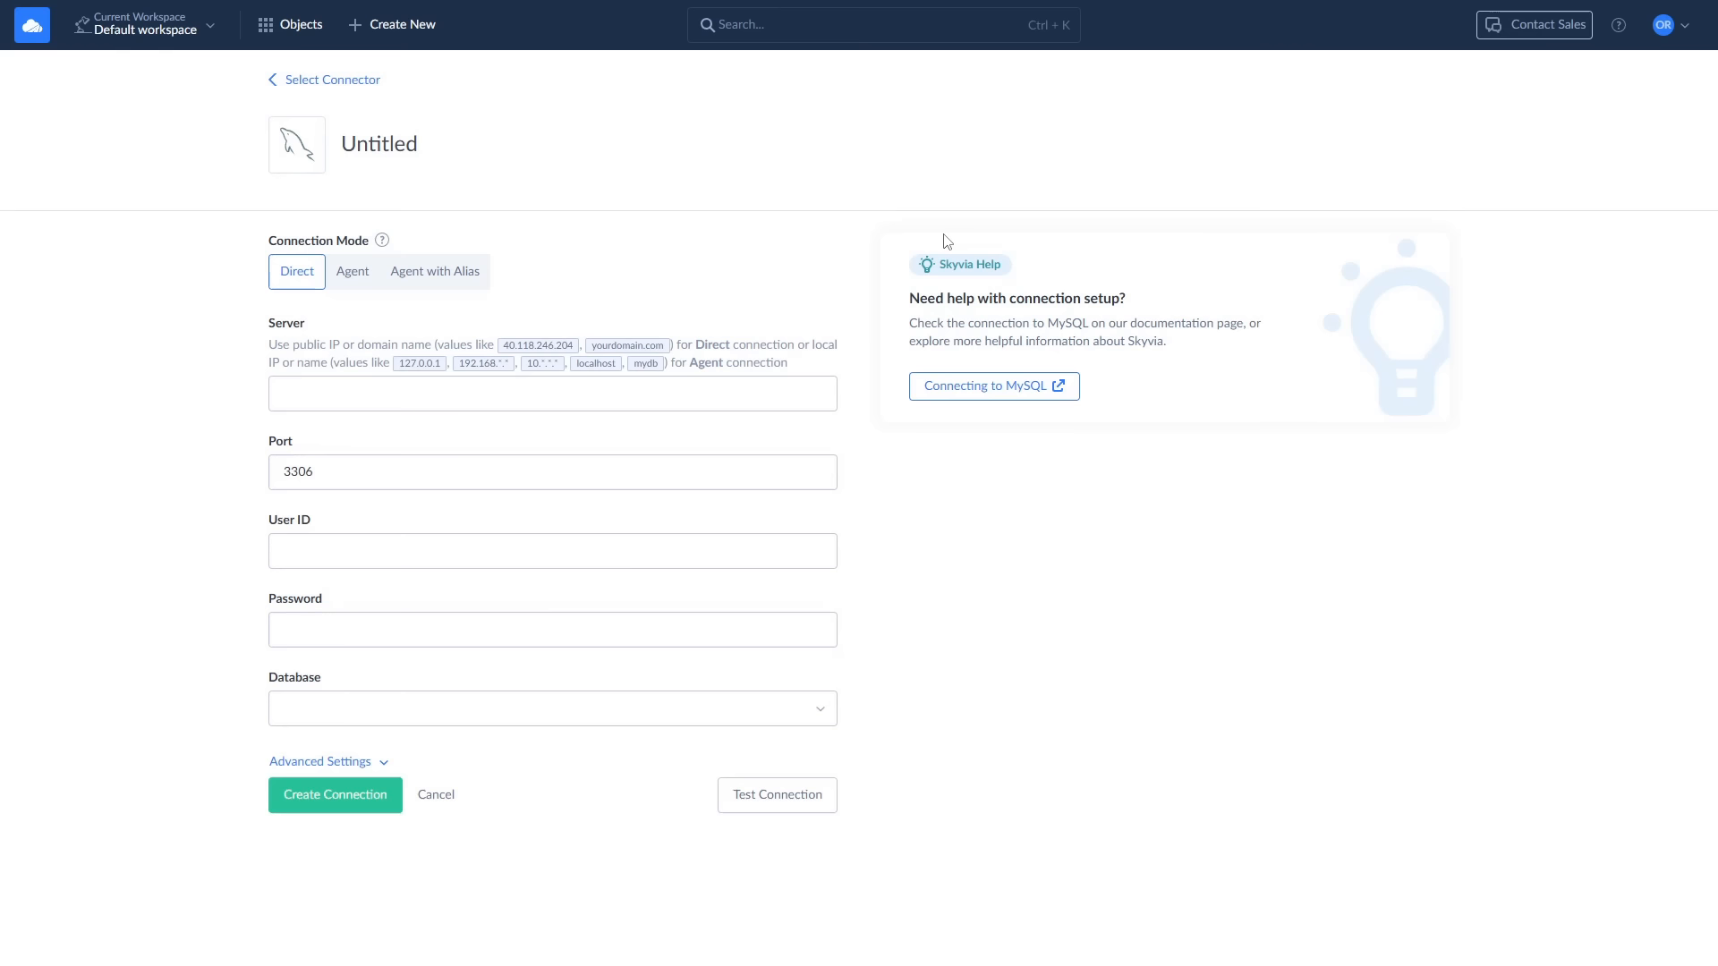
left_click(350, 274)
left_click(350, 367)
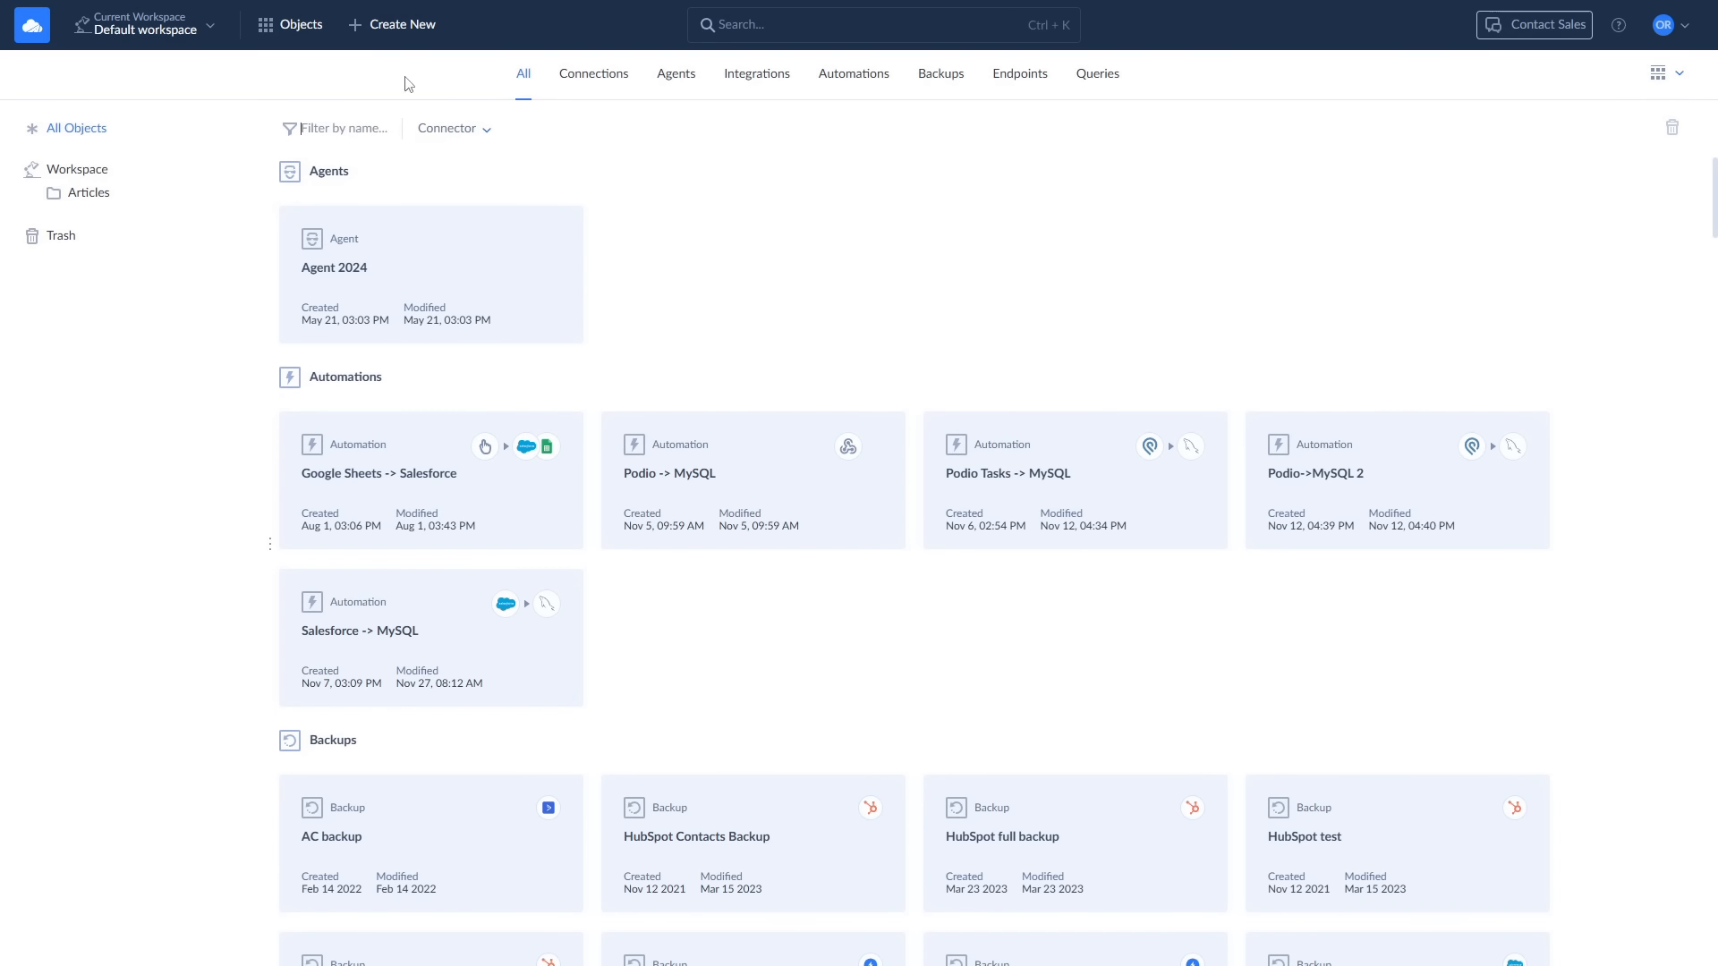
- Start a new connection with the Podio connector, found by filtering for "Po", and authorize it by signing in with Podio
left_click(385, 27)
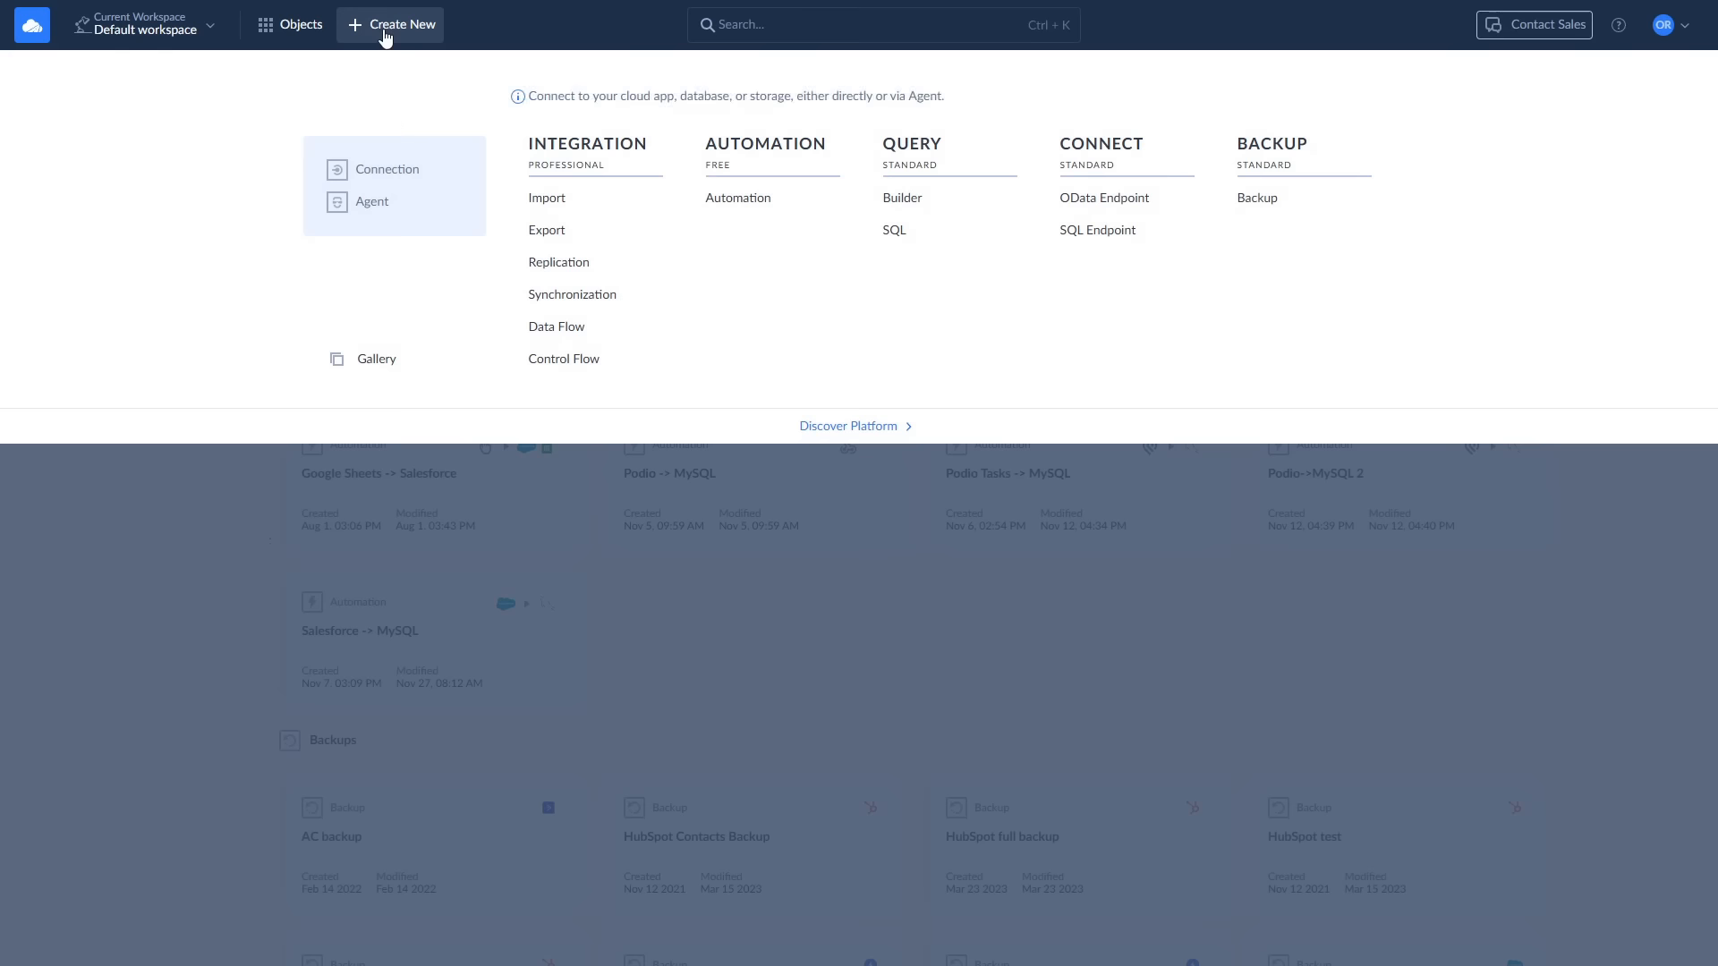
left_click(399, 172)
left_click(868, 141)
type("Po")
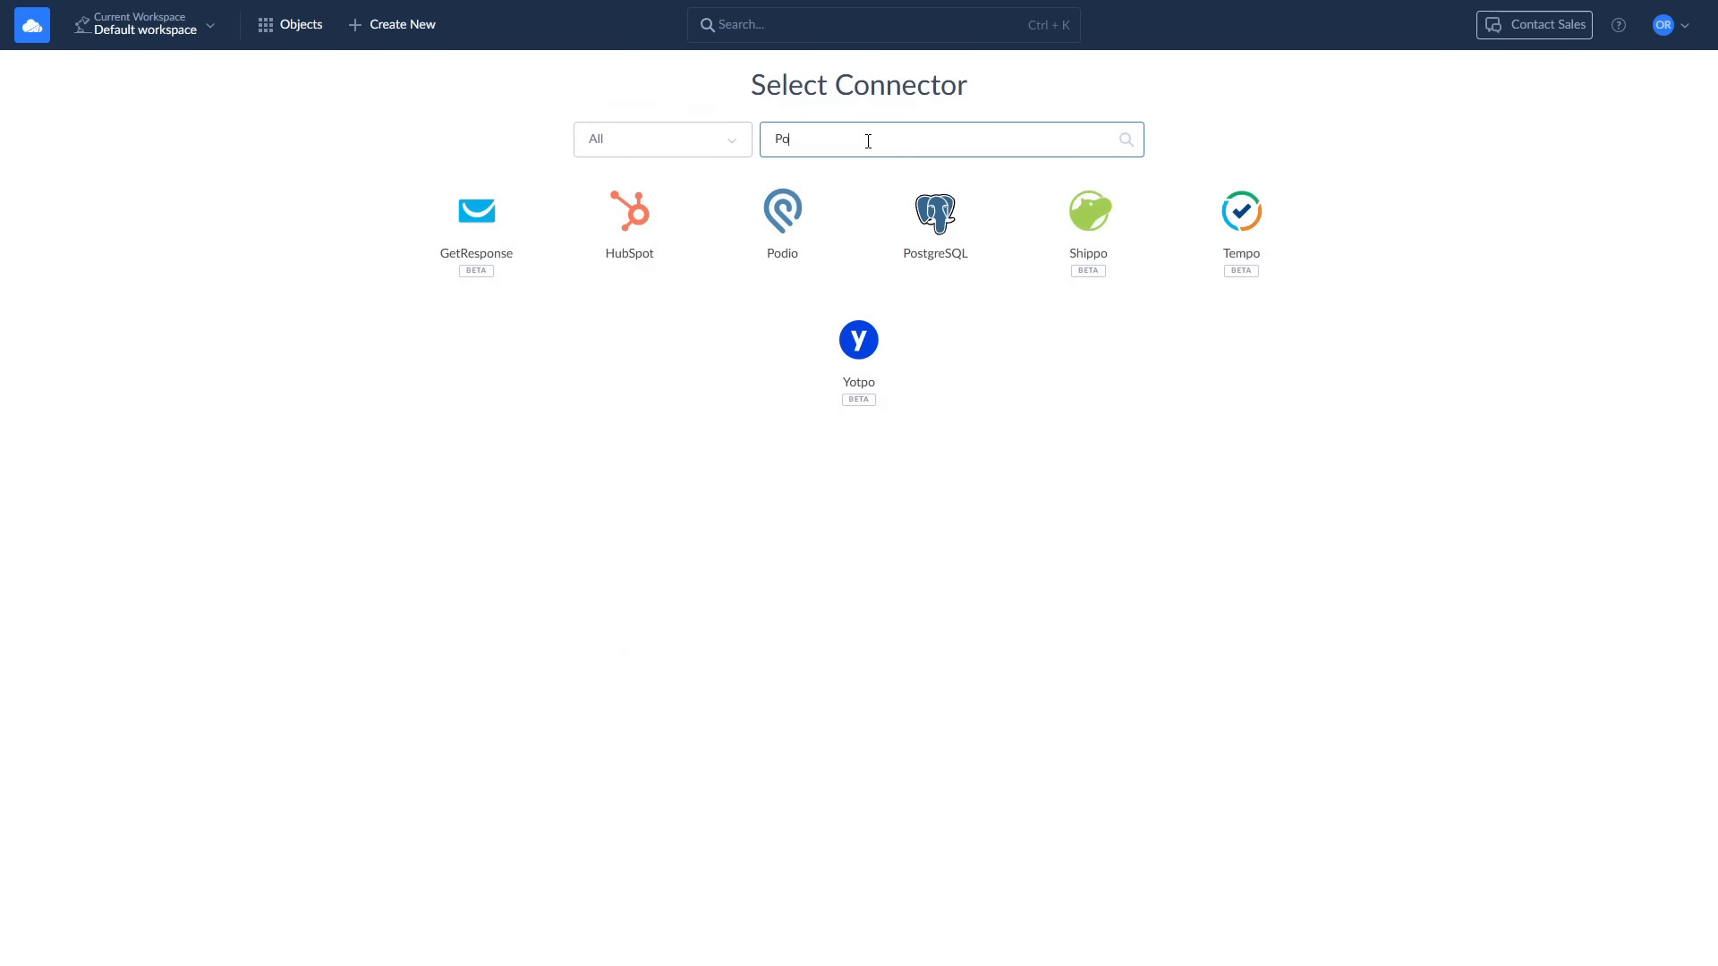
left_click(789, 226)
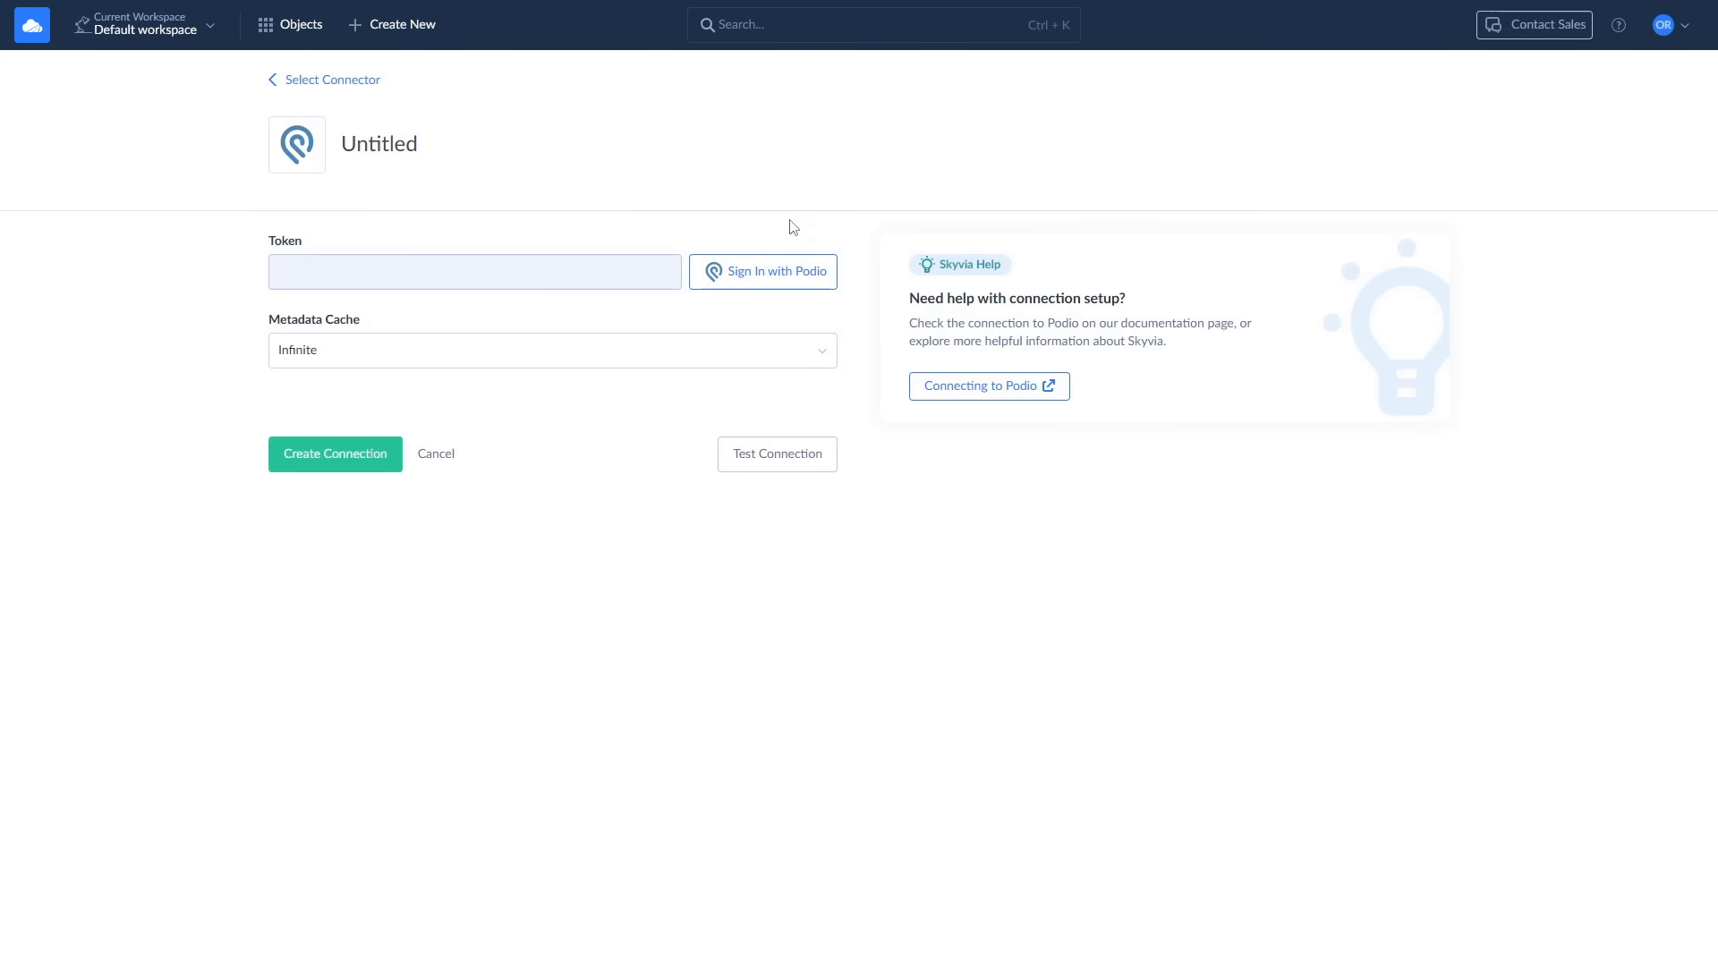
left_click(755, 282)
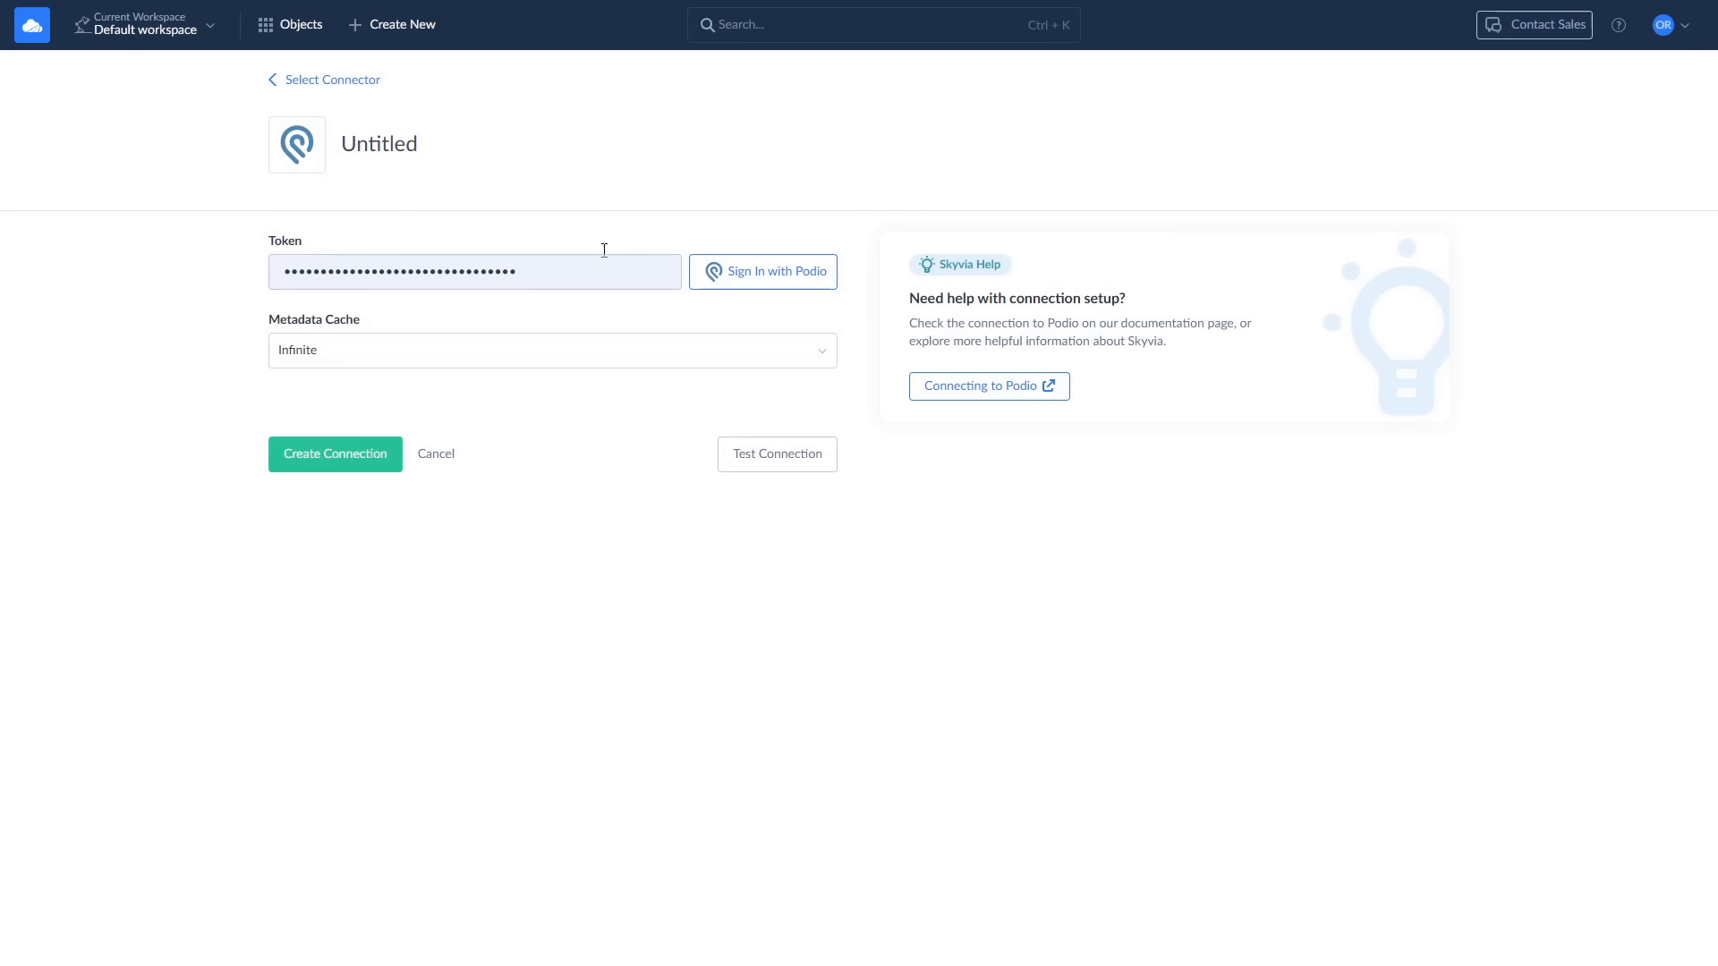
- Name the new connection Podio
left_click(449, 148)
key("BackSpace")
key("ctrl+a")
type("Podio")
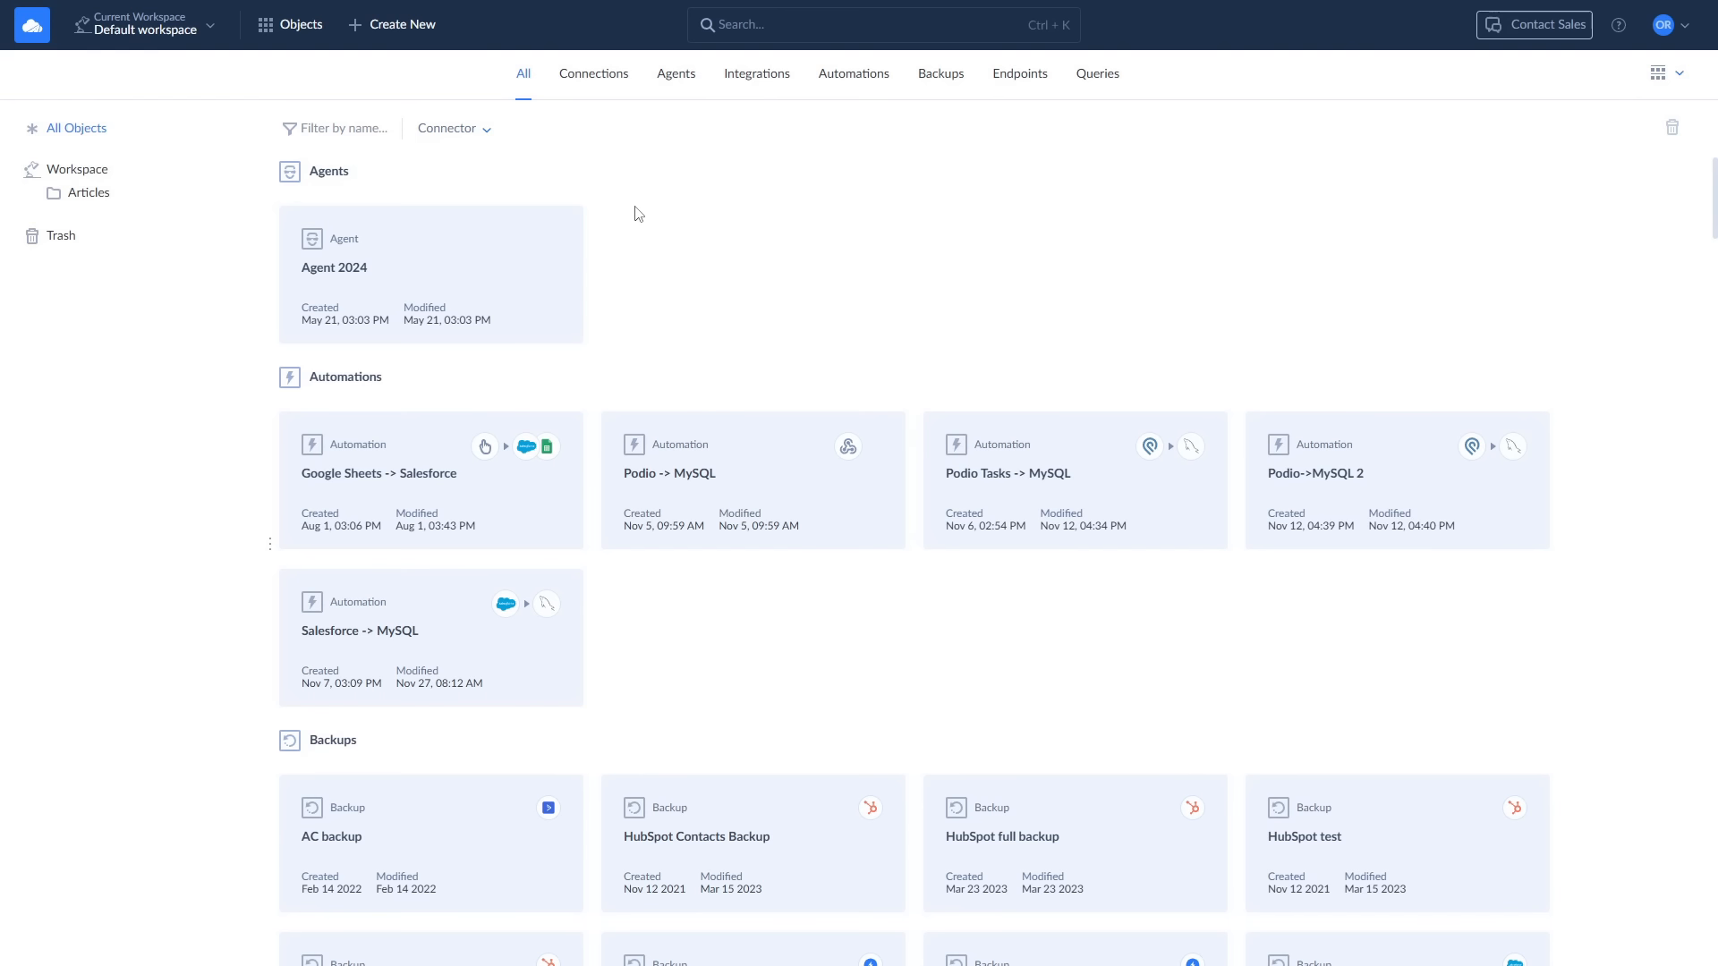
- Start a new replication integration and choose the Podio connection as its source
left_click(391, 34)
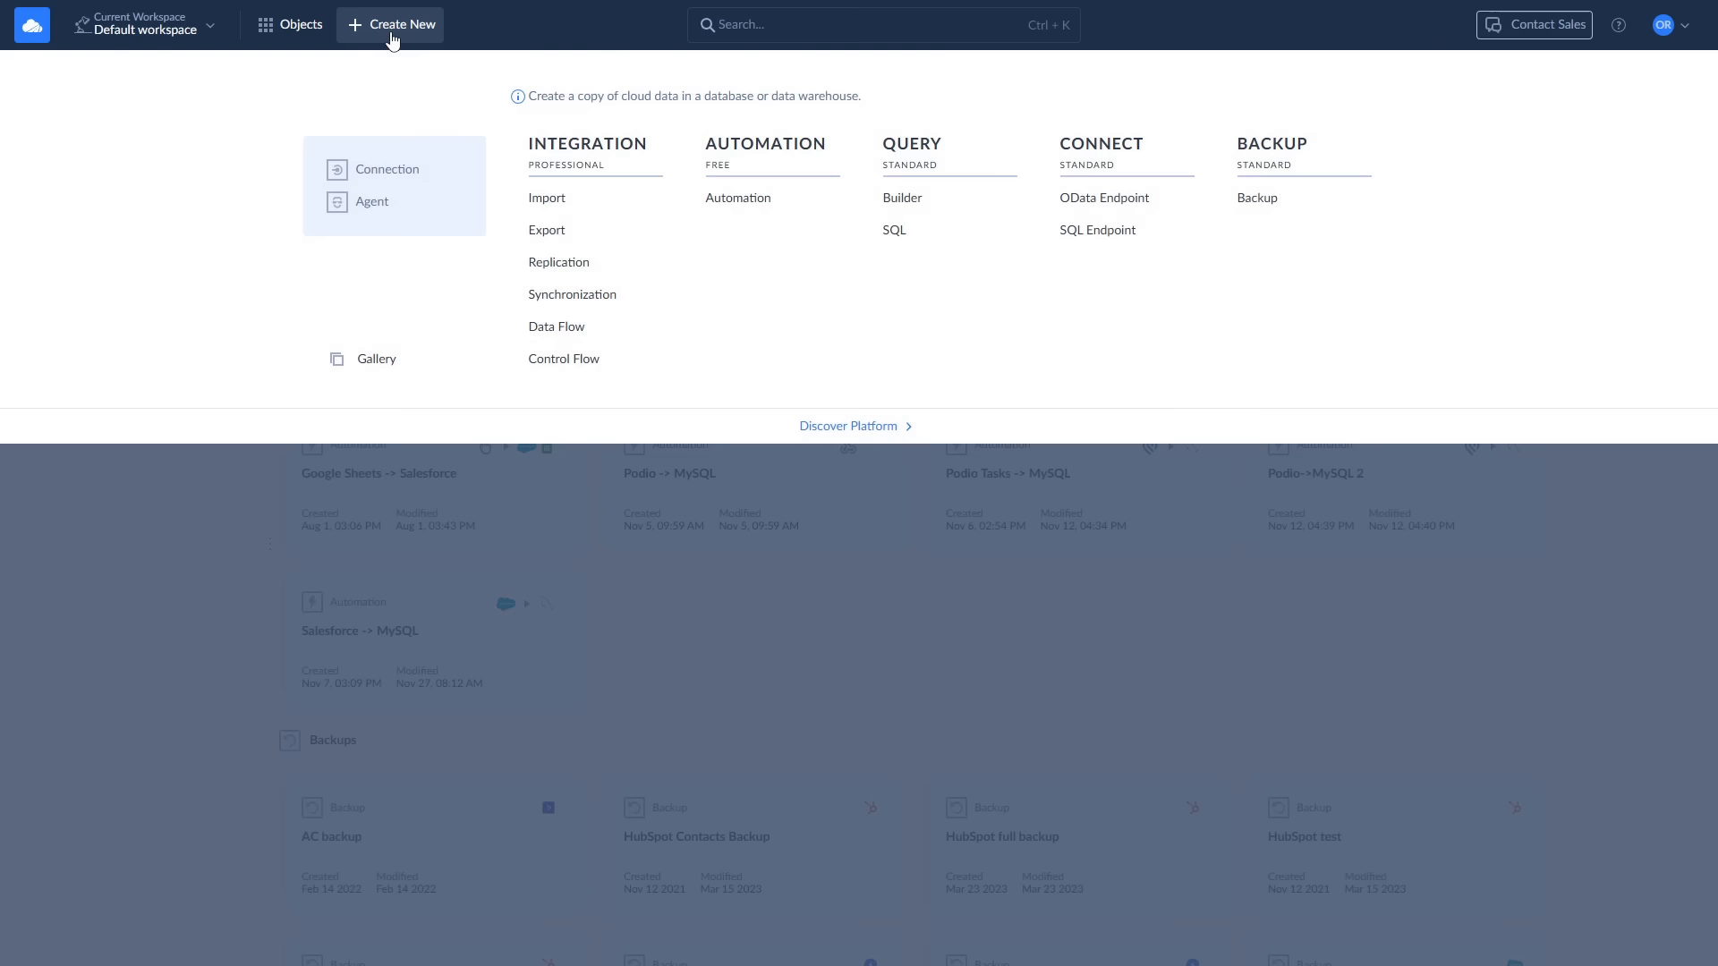
left_click(550, 265)
left_click(524, 295)
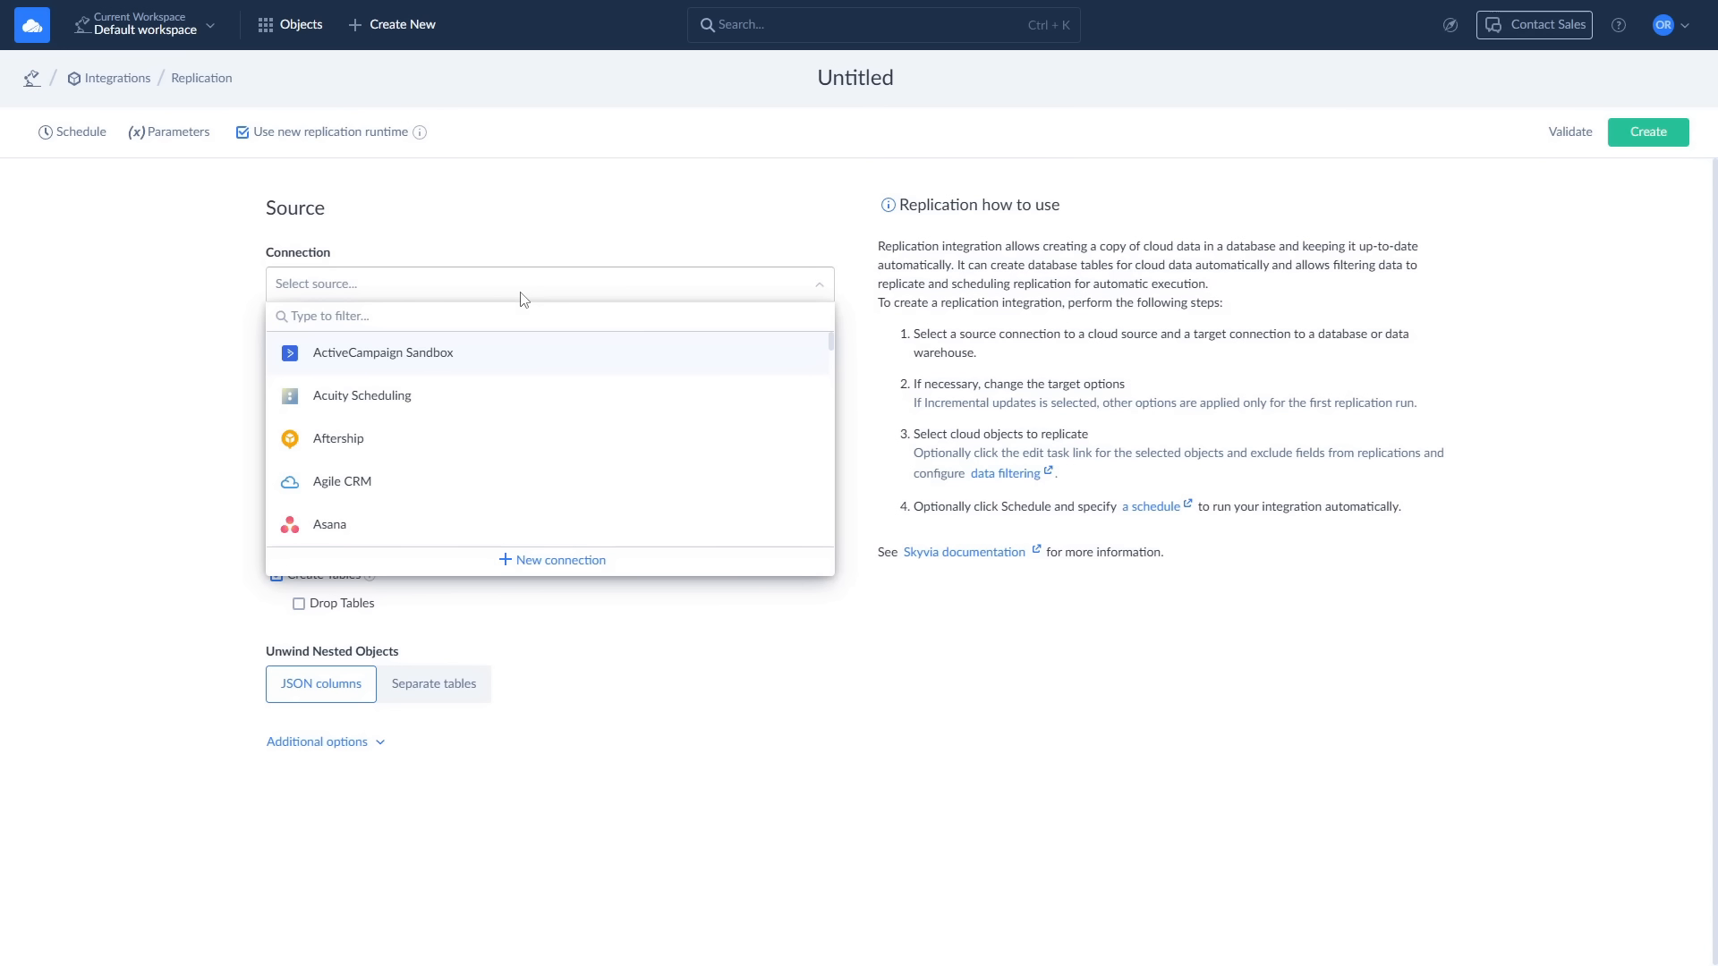
type("po")
left_click(348, 488)
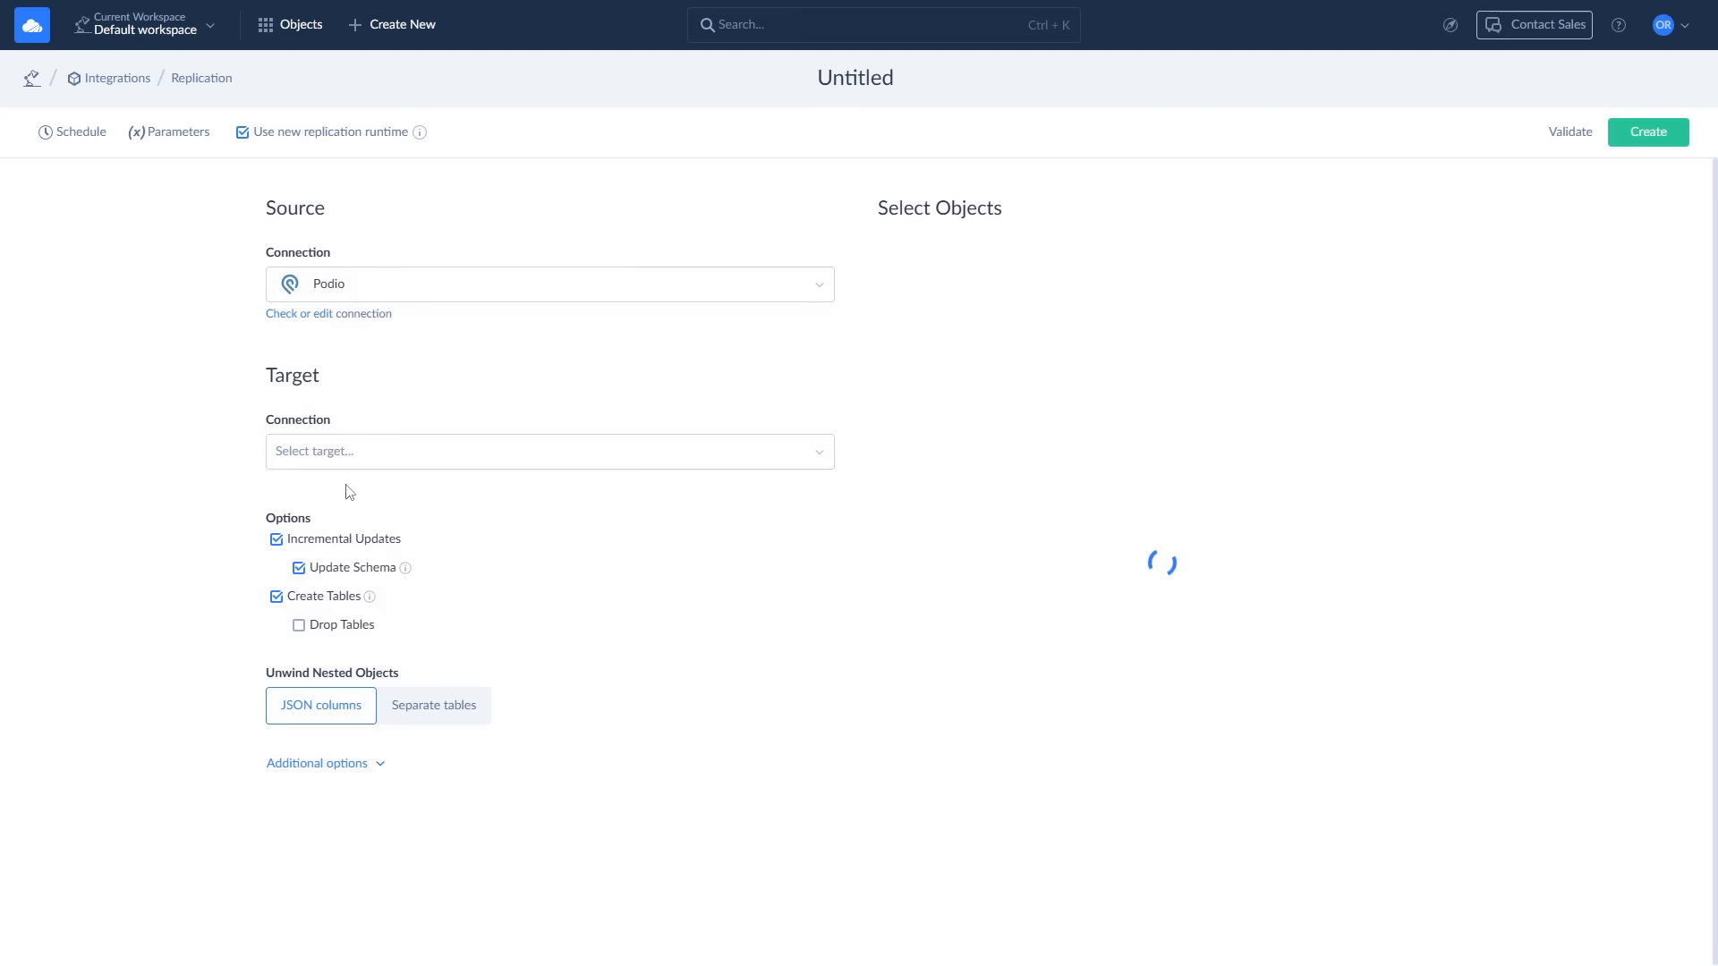
- Set the replication target to the MySQL - Agent connection and review the additional target naming options
left_click(330, 462)
type("my")
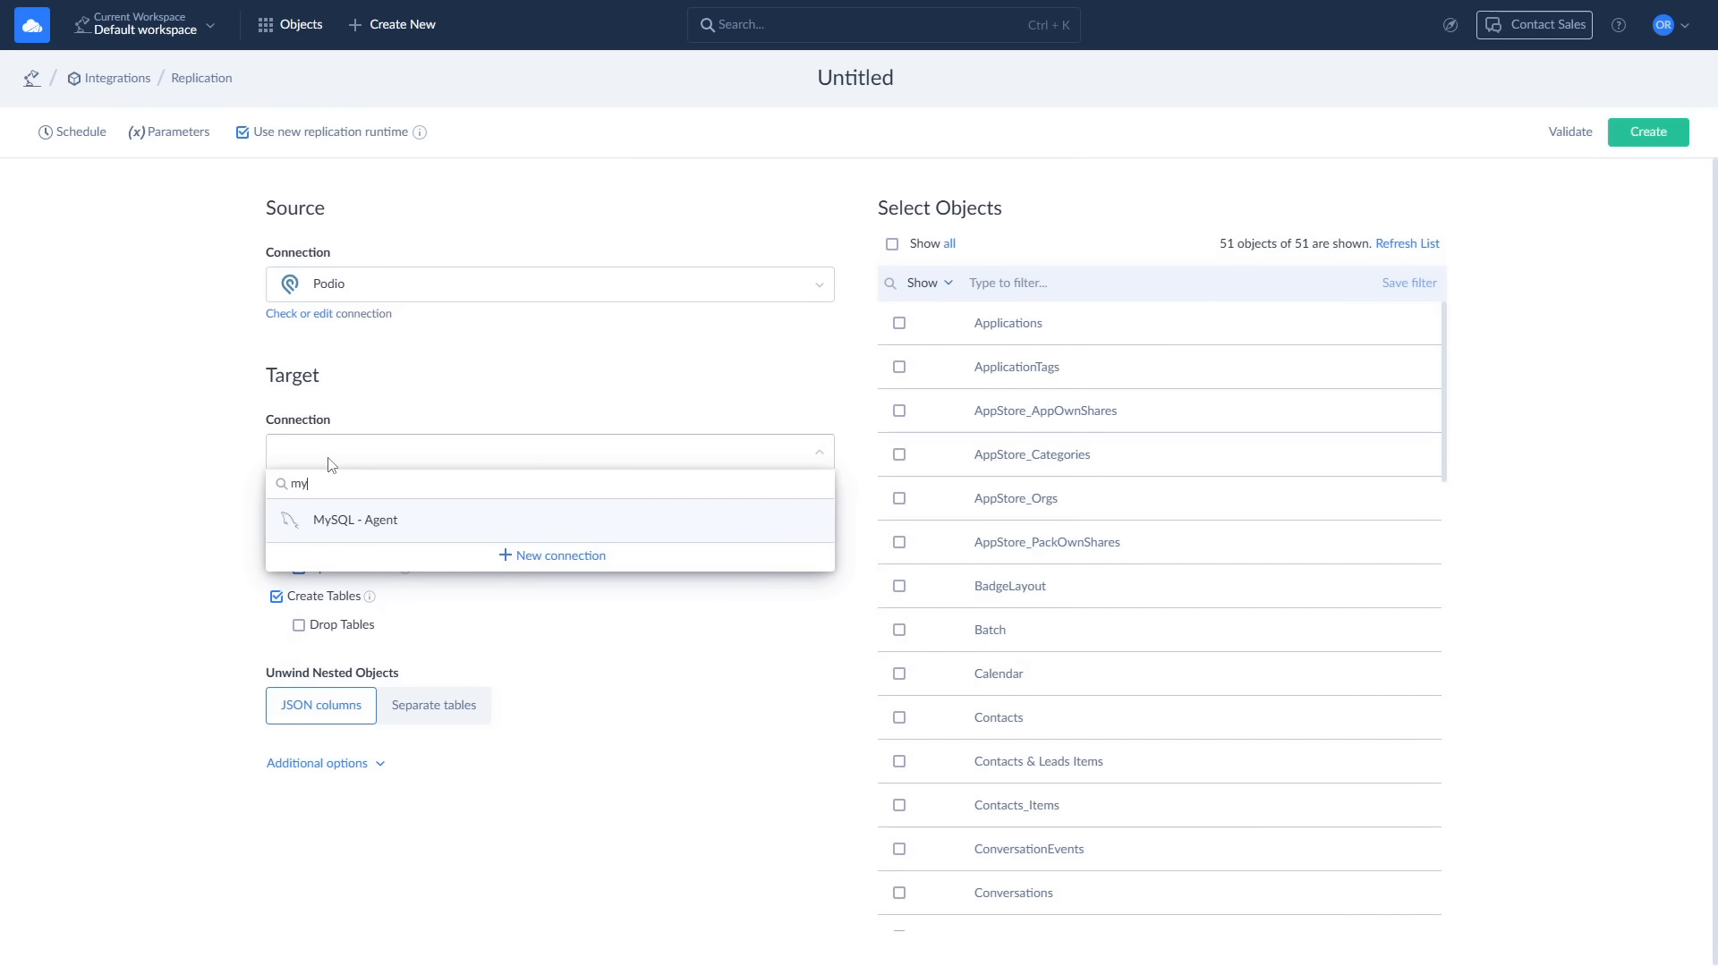
left_click(337, 515)
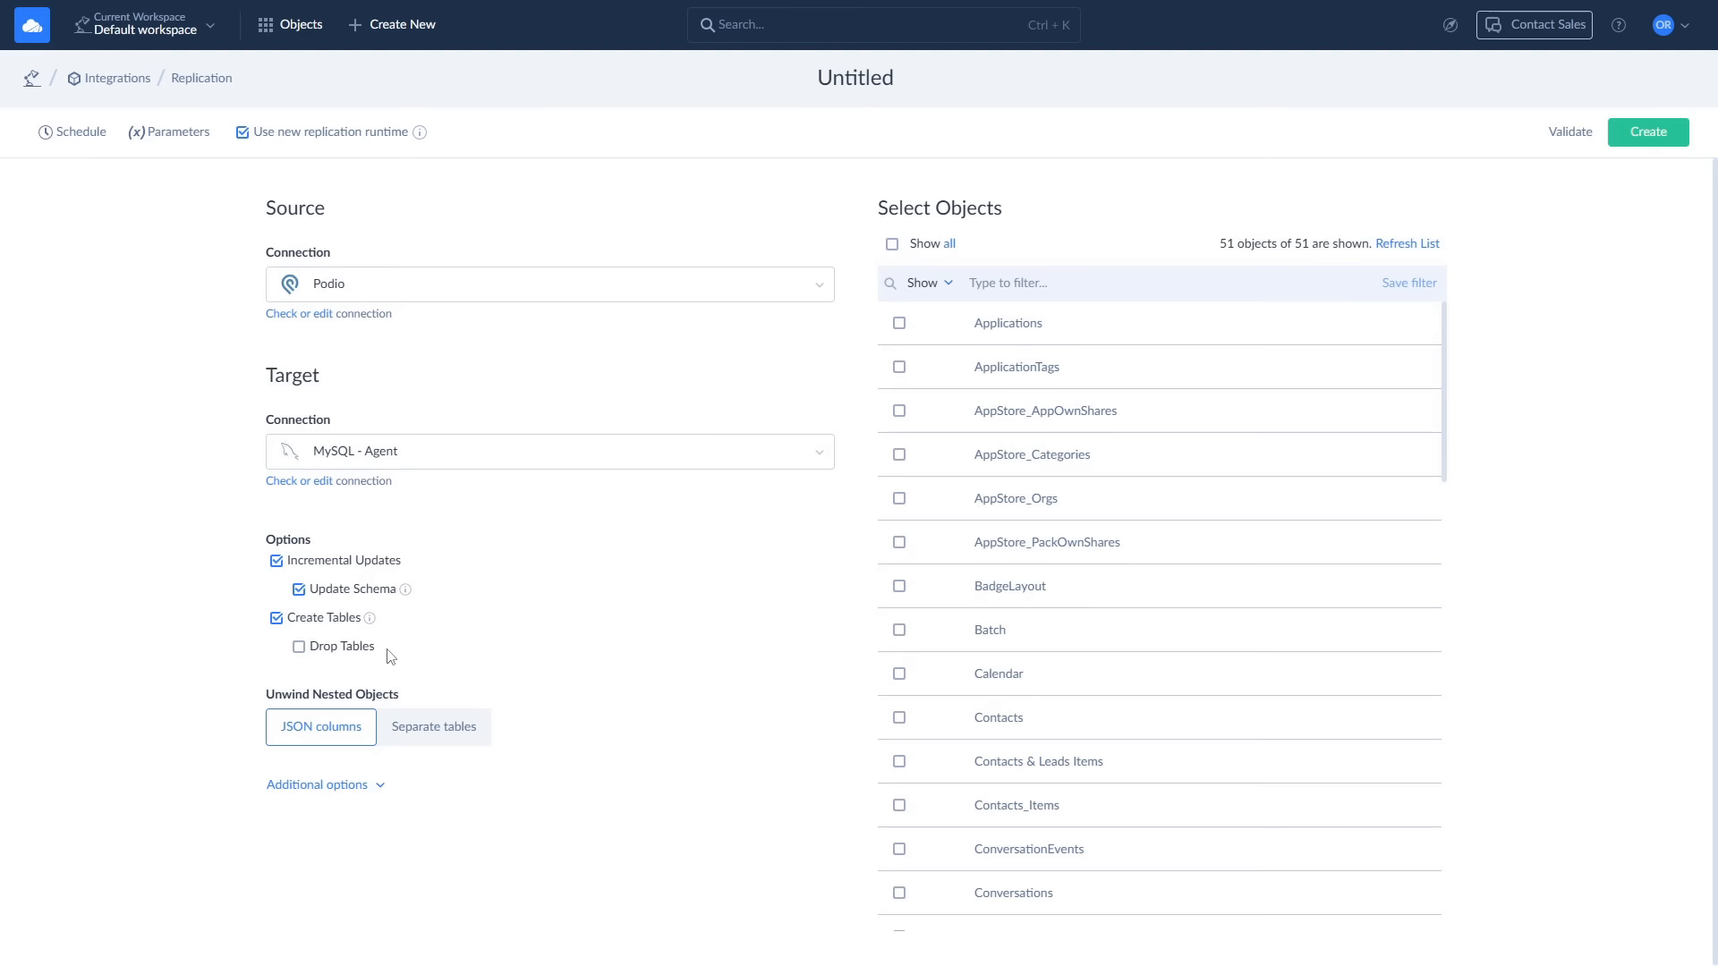
left_click(385, 794)
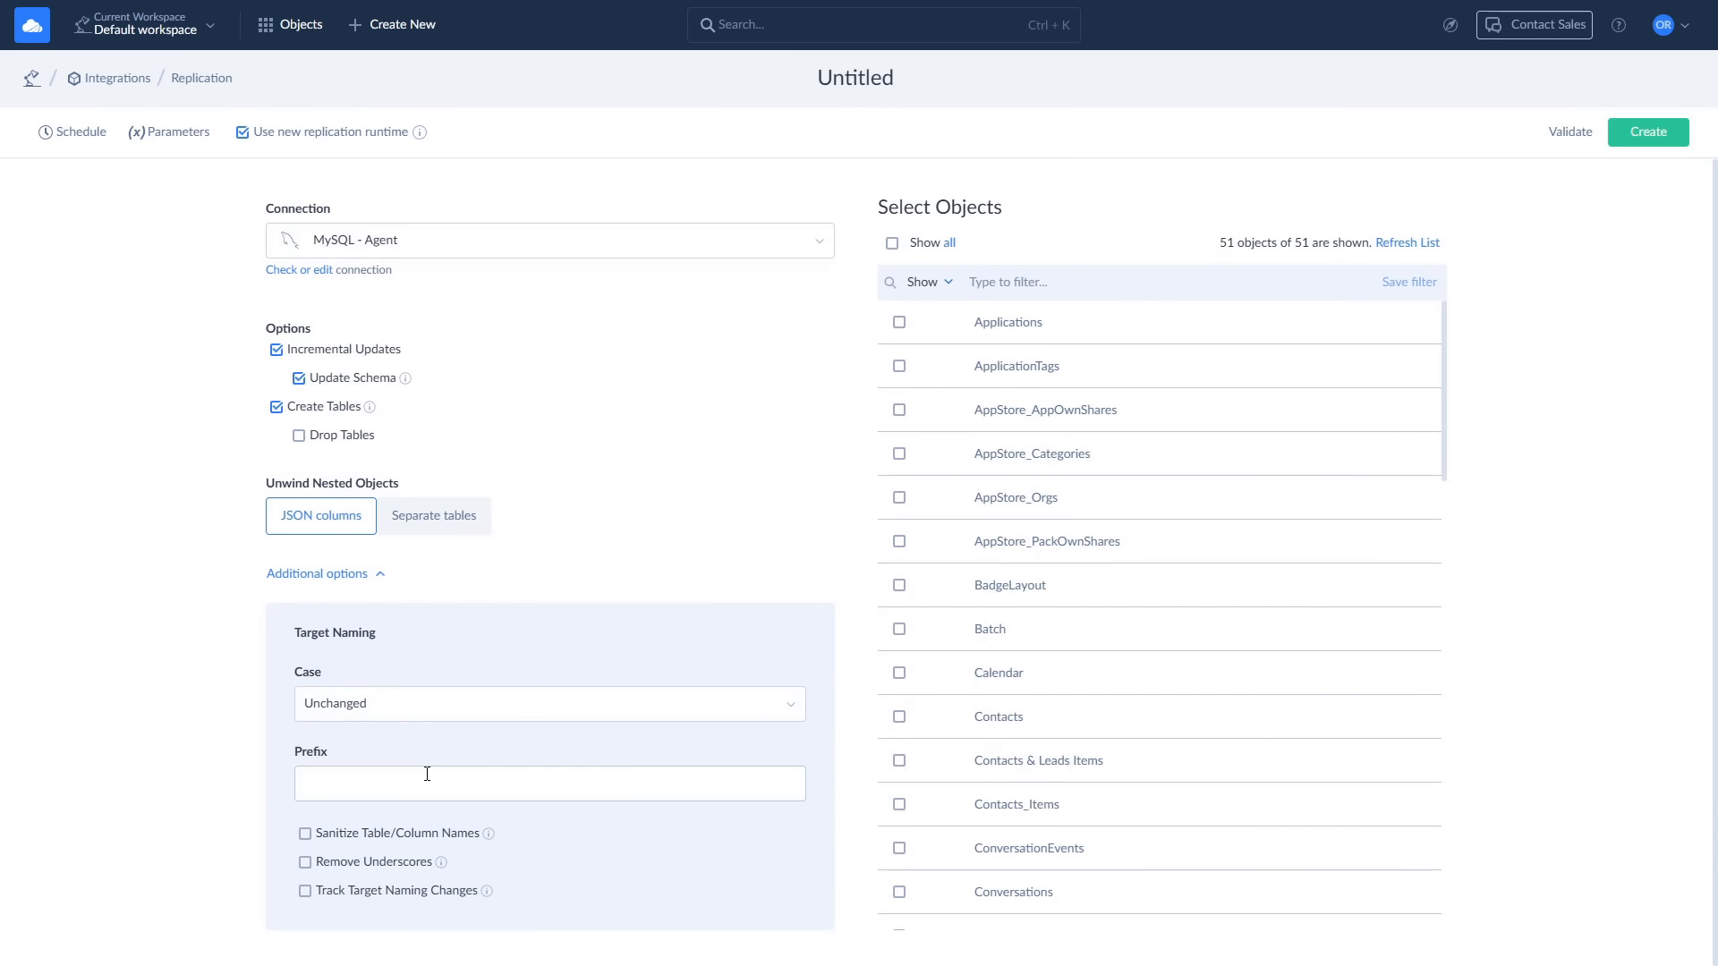
left_click(380, 575)
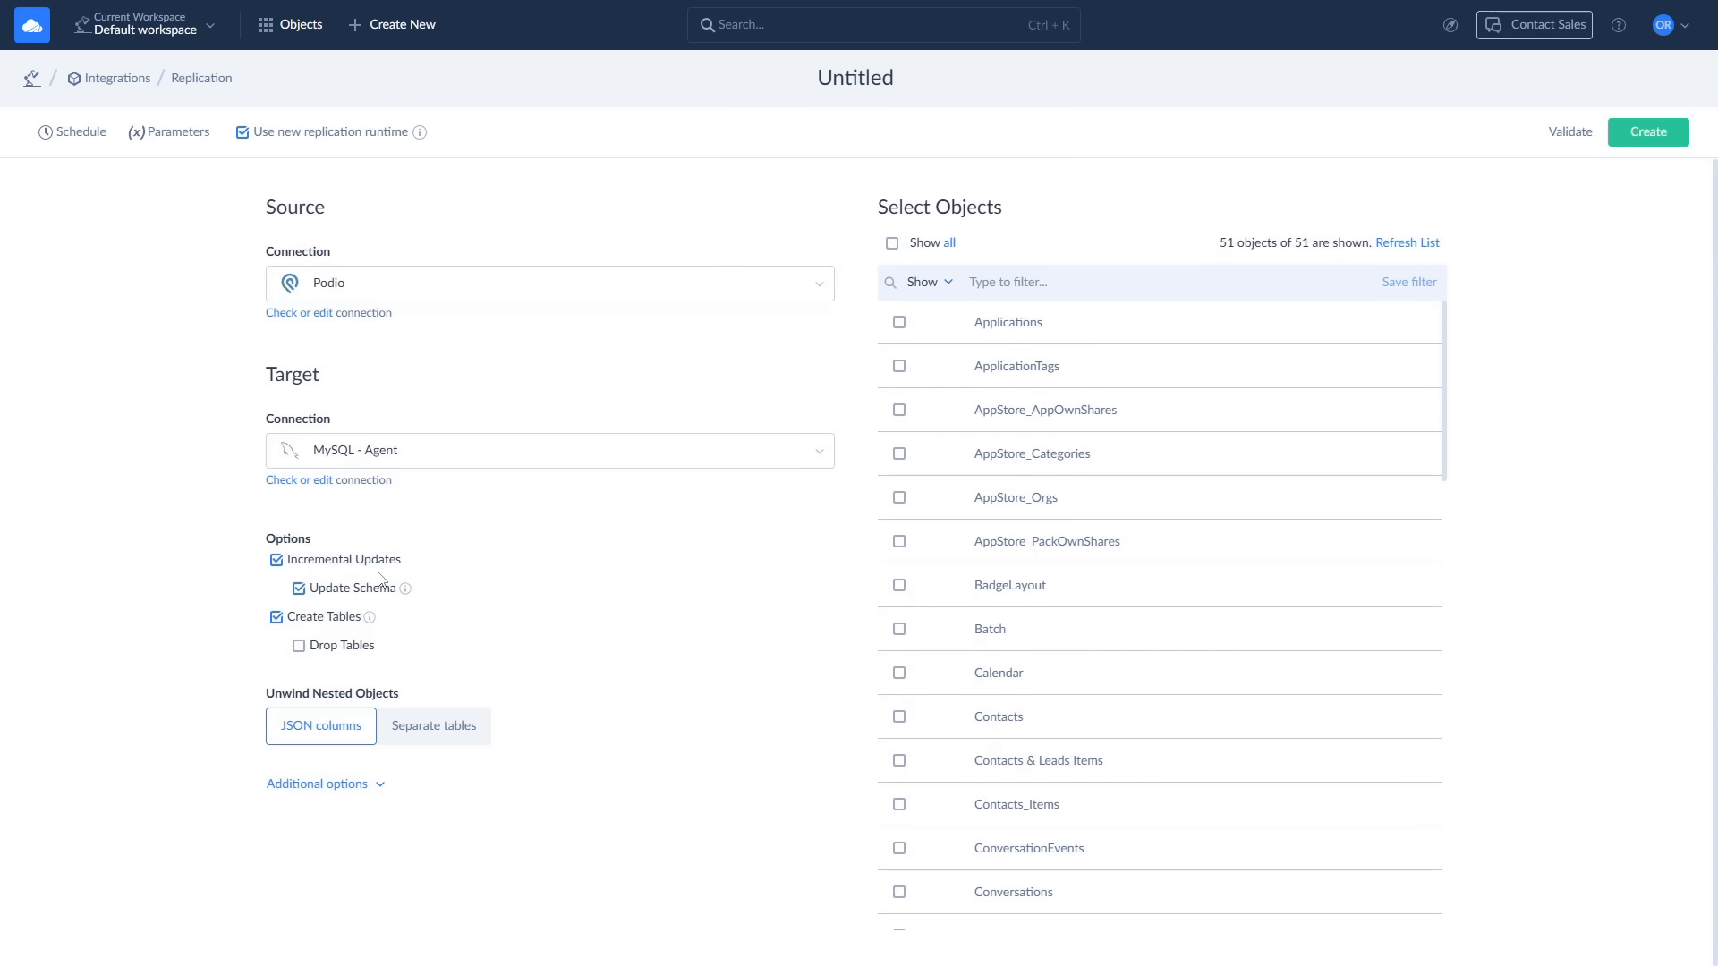
- Include the Contacts object in the replication and set its task mode to Standard
left_click(900, 717)
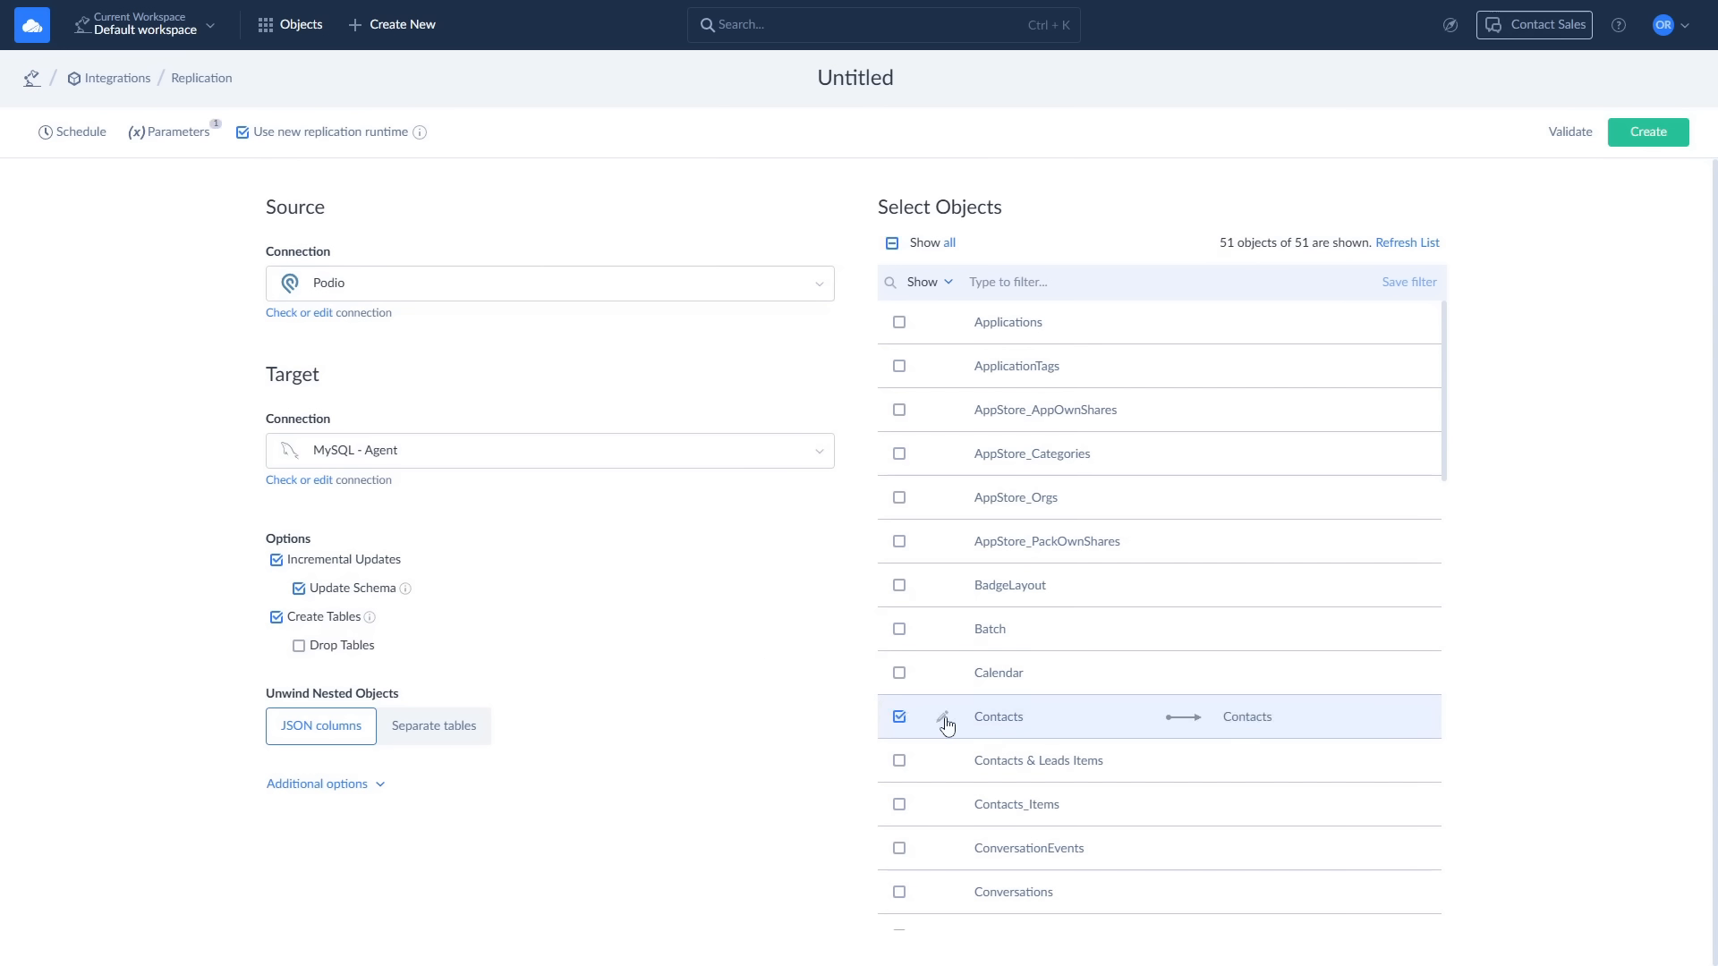
left_click(943, 718)
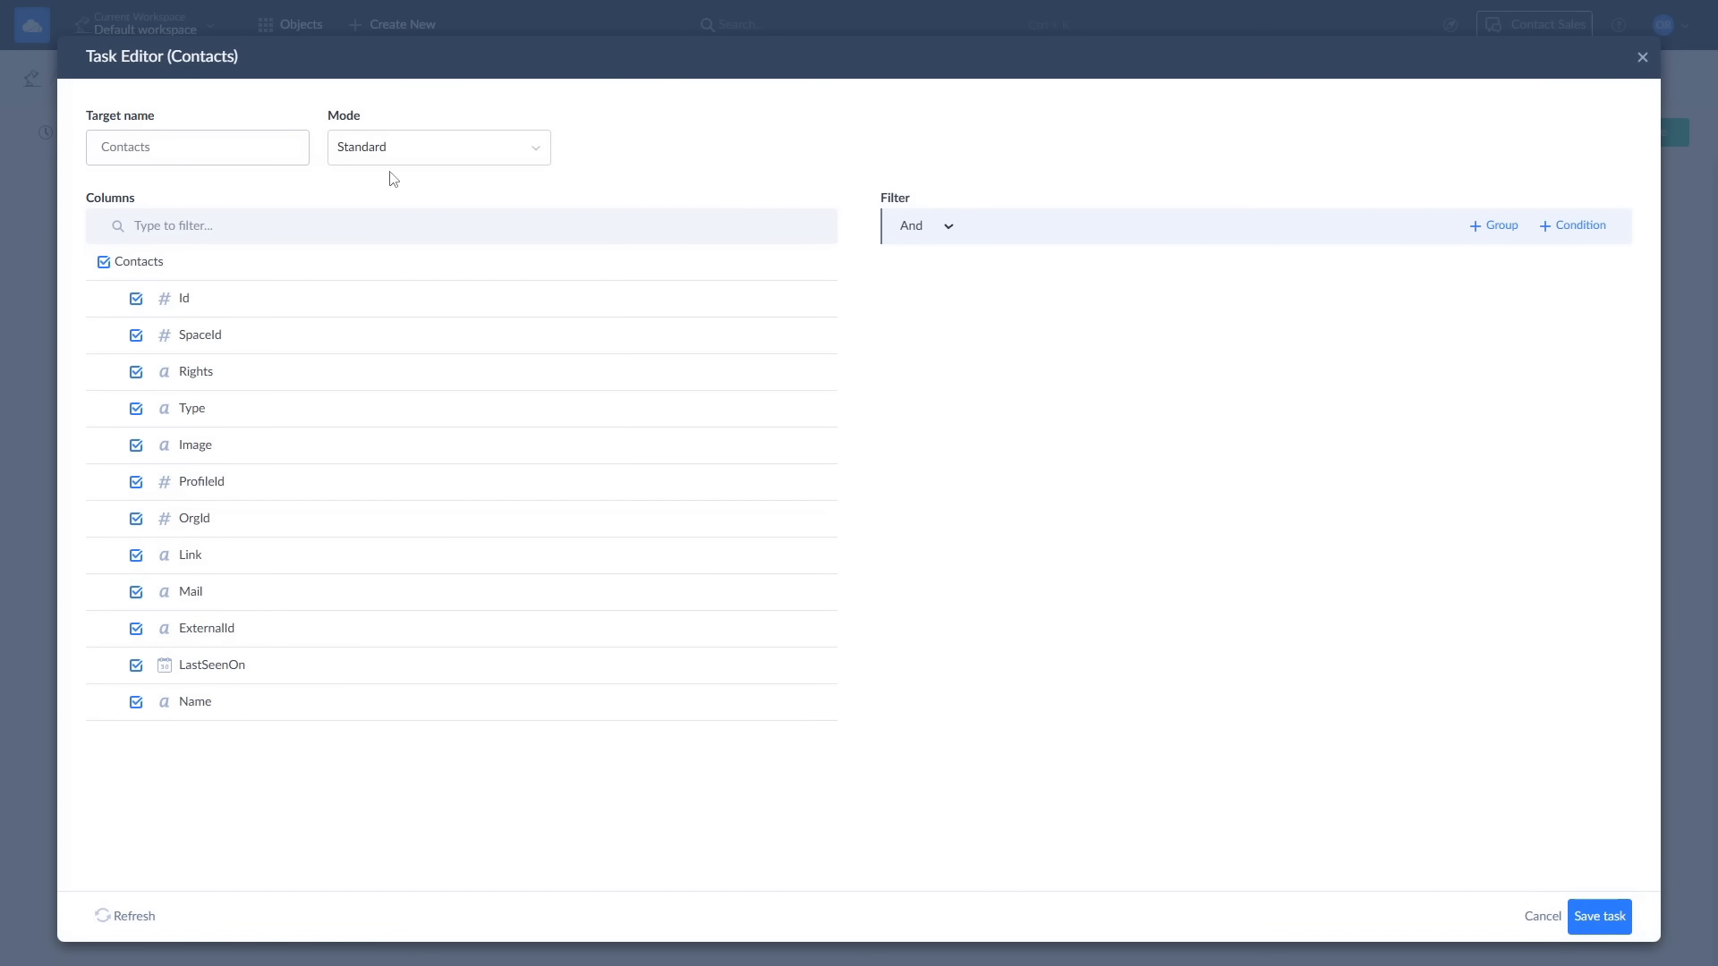
left_click(477, 151)
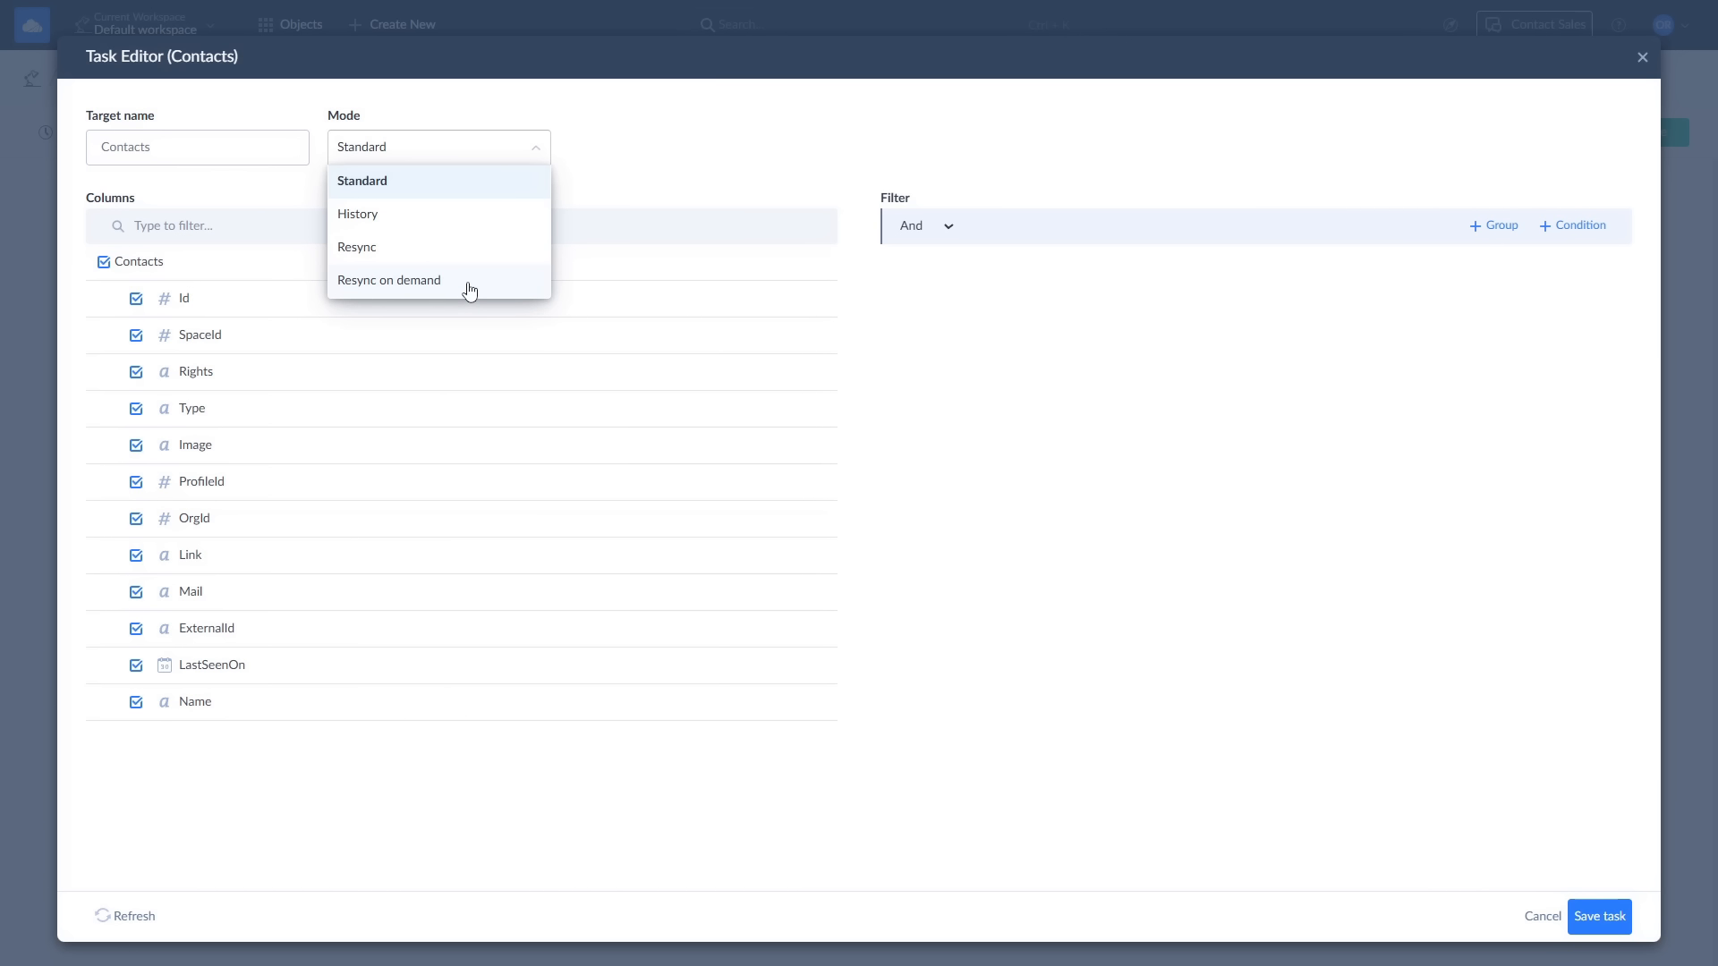
left_click(458, 184)
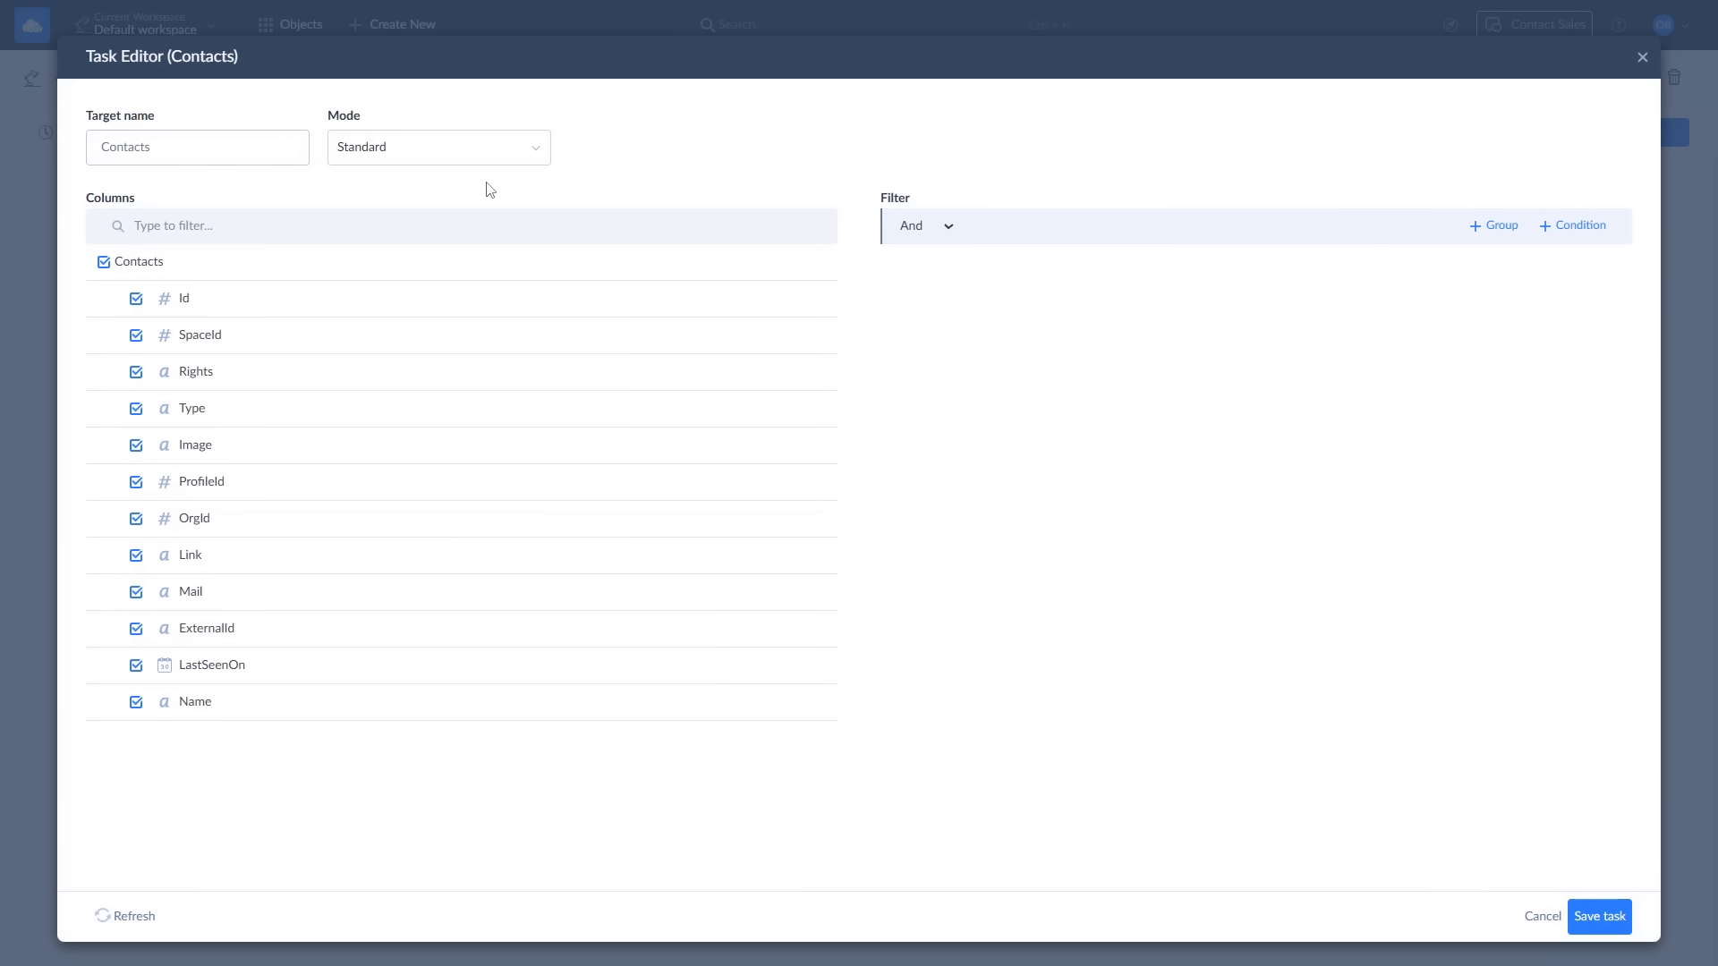
- Check the Rights column's hashing choices, leaving it Unhashed, and save the Contacts task and the replication
left_click(794, 372)
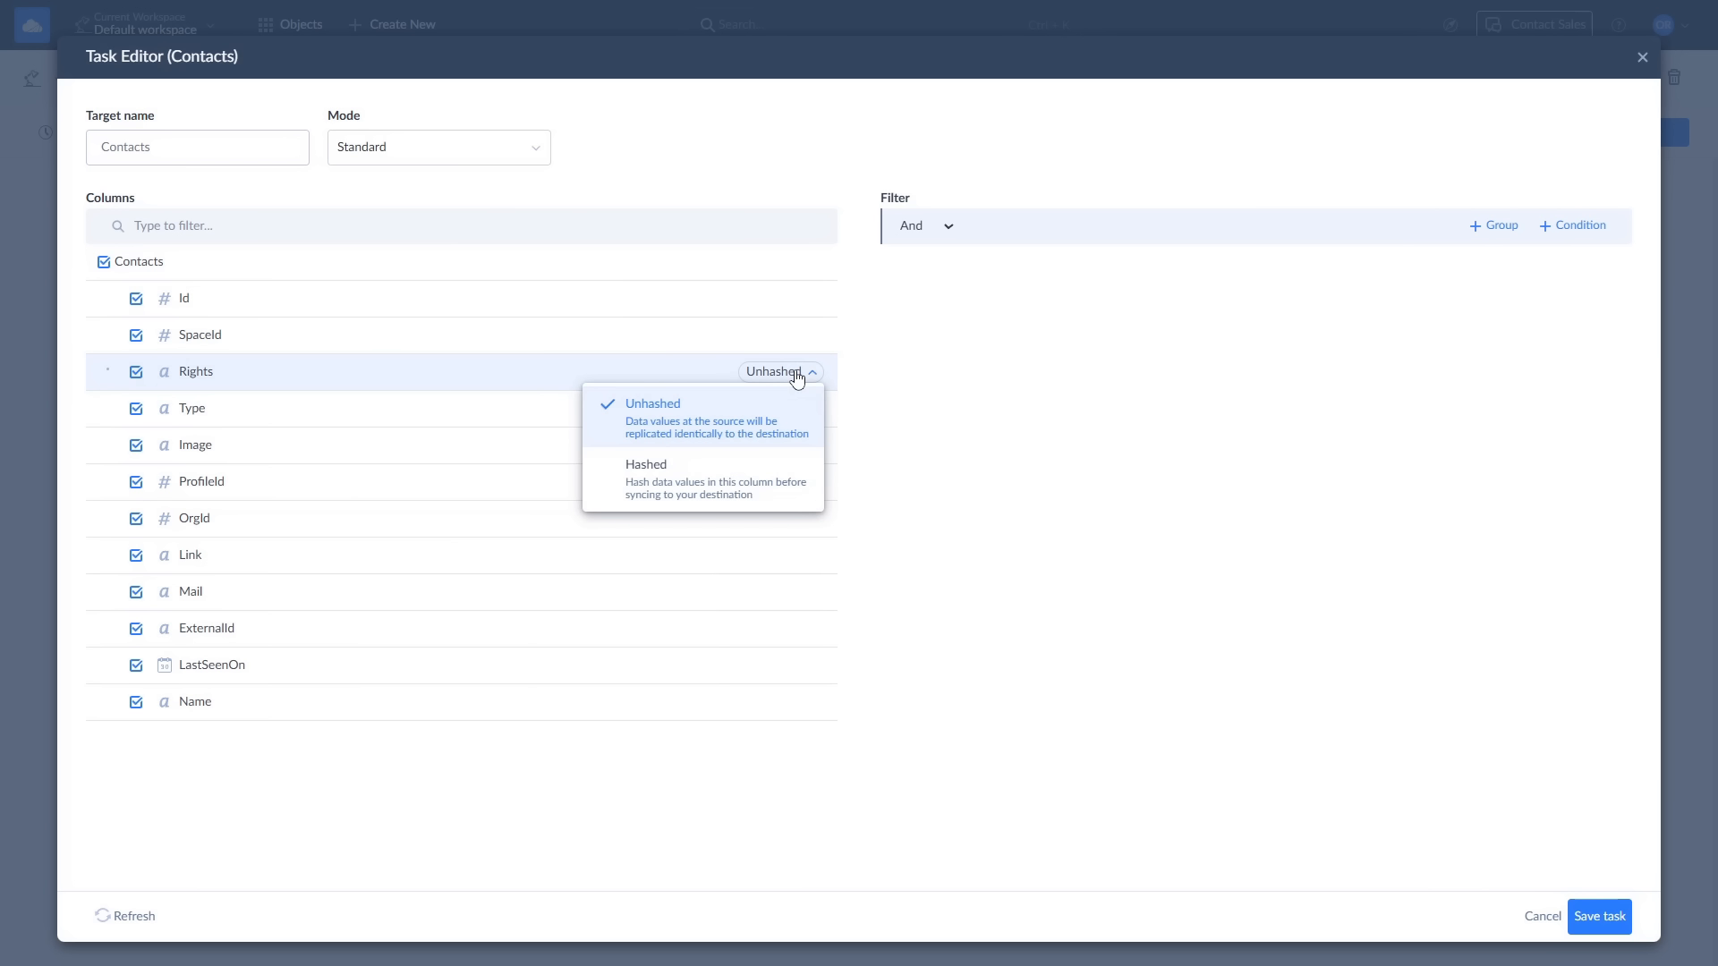
left_click(797, 379)
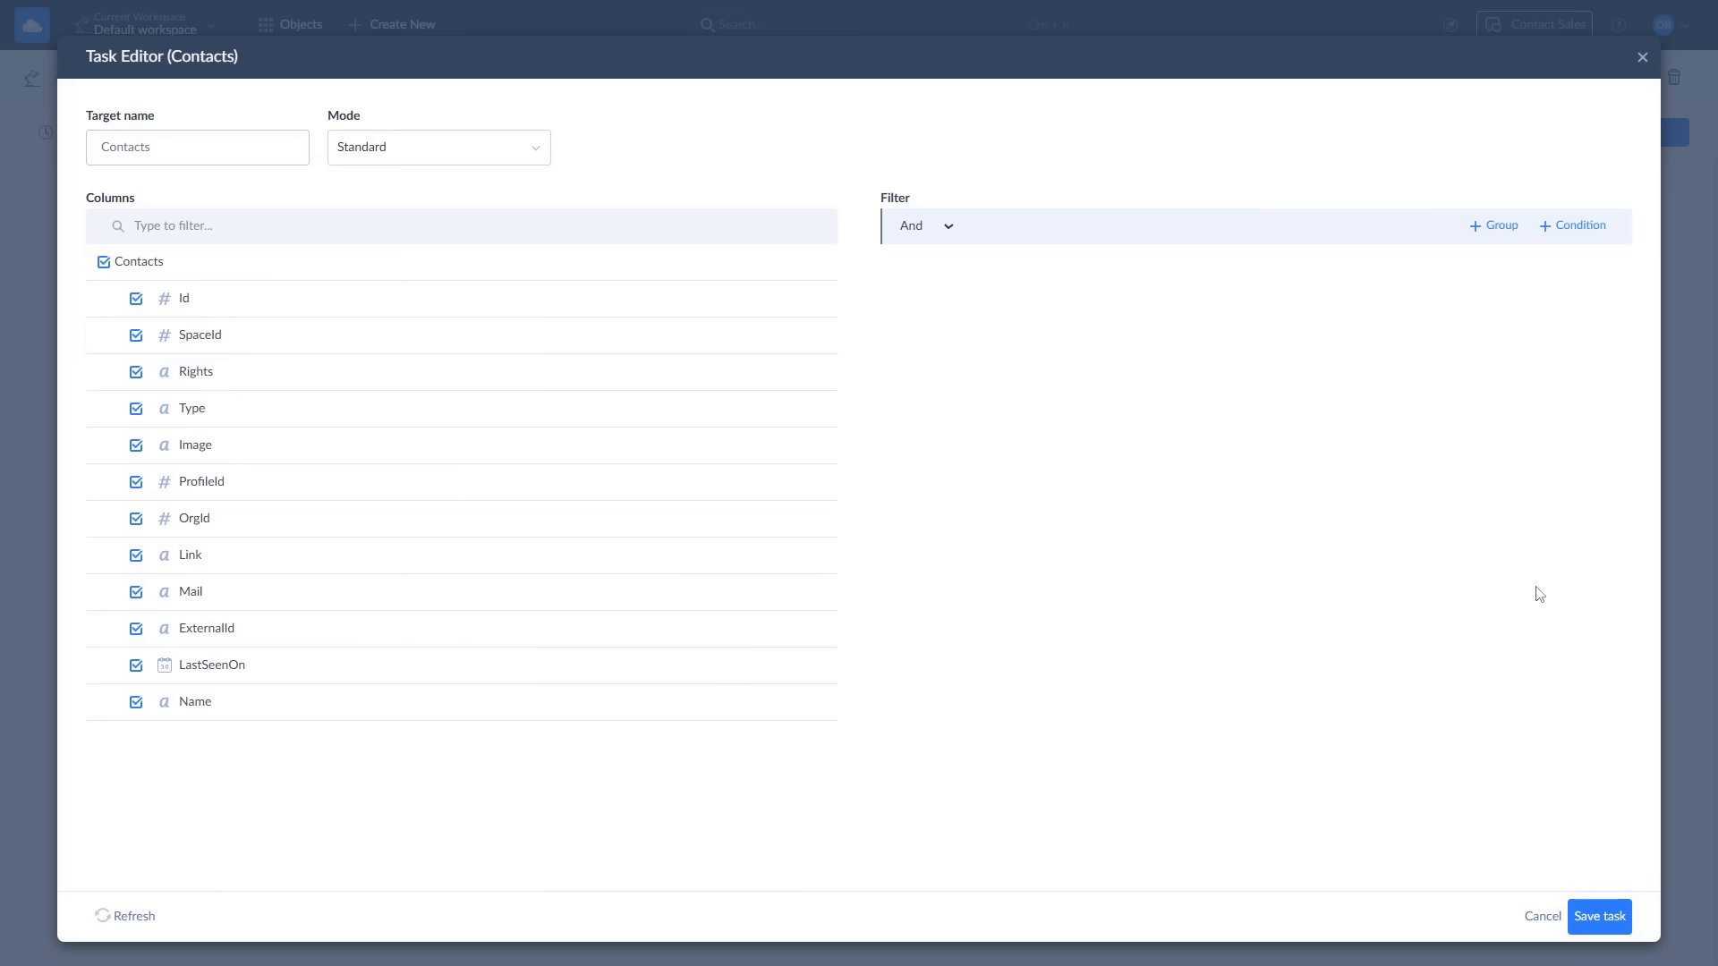
left_click(1600, 918)
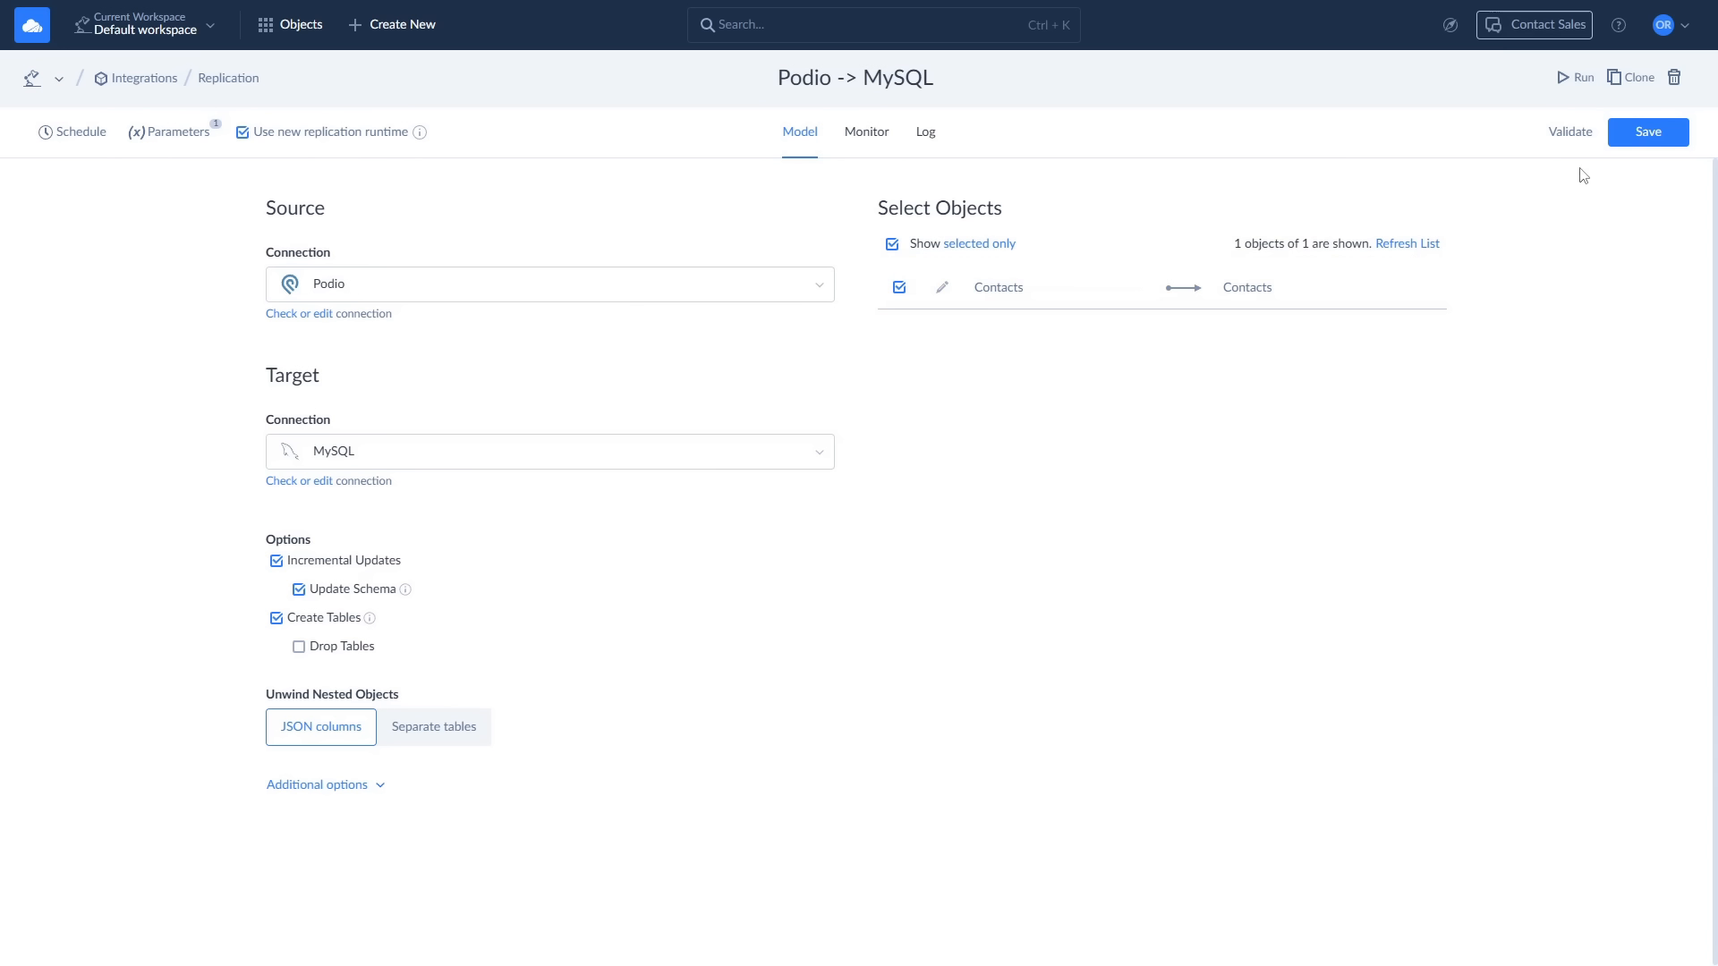
left_click(1643, 135)
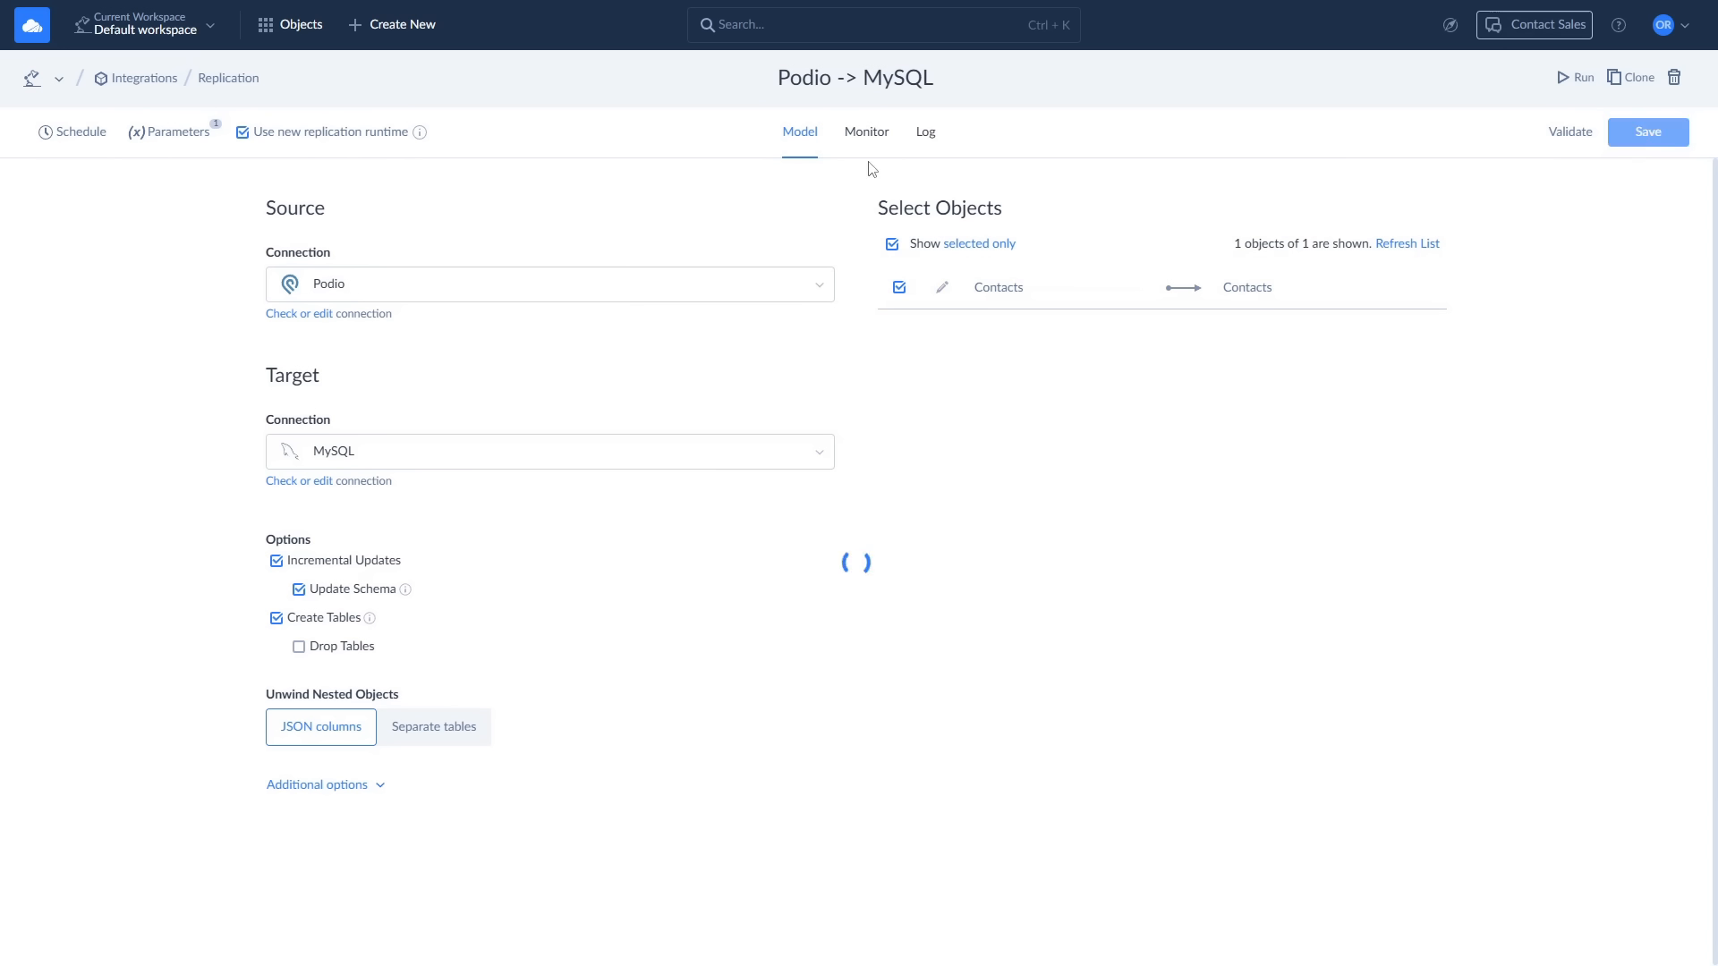
- Try a recurring weekly schedule on Tuesday and Wednesday with the Recur every time option and its interval units, and discard it
left_click(88, 132)
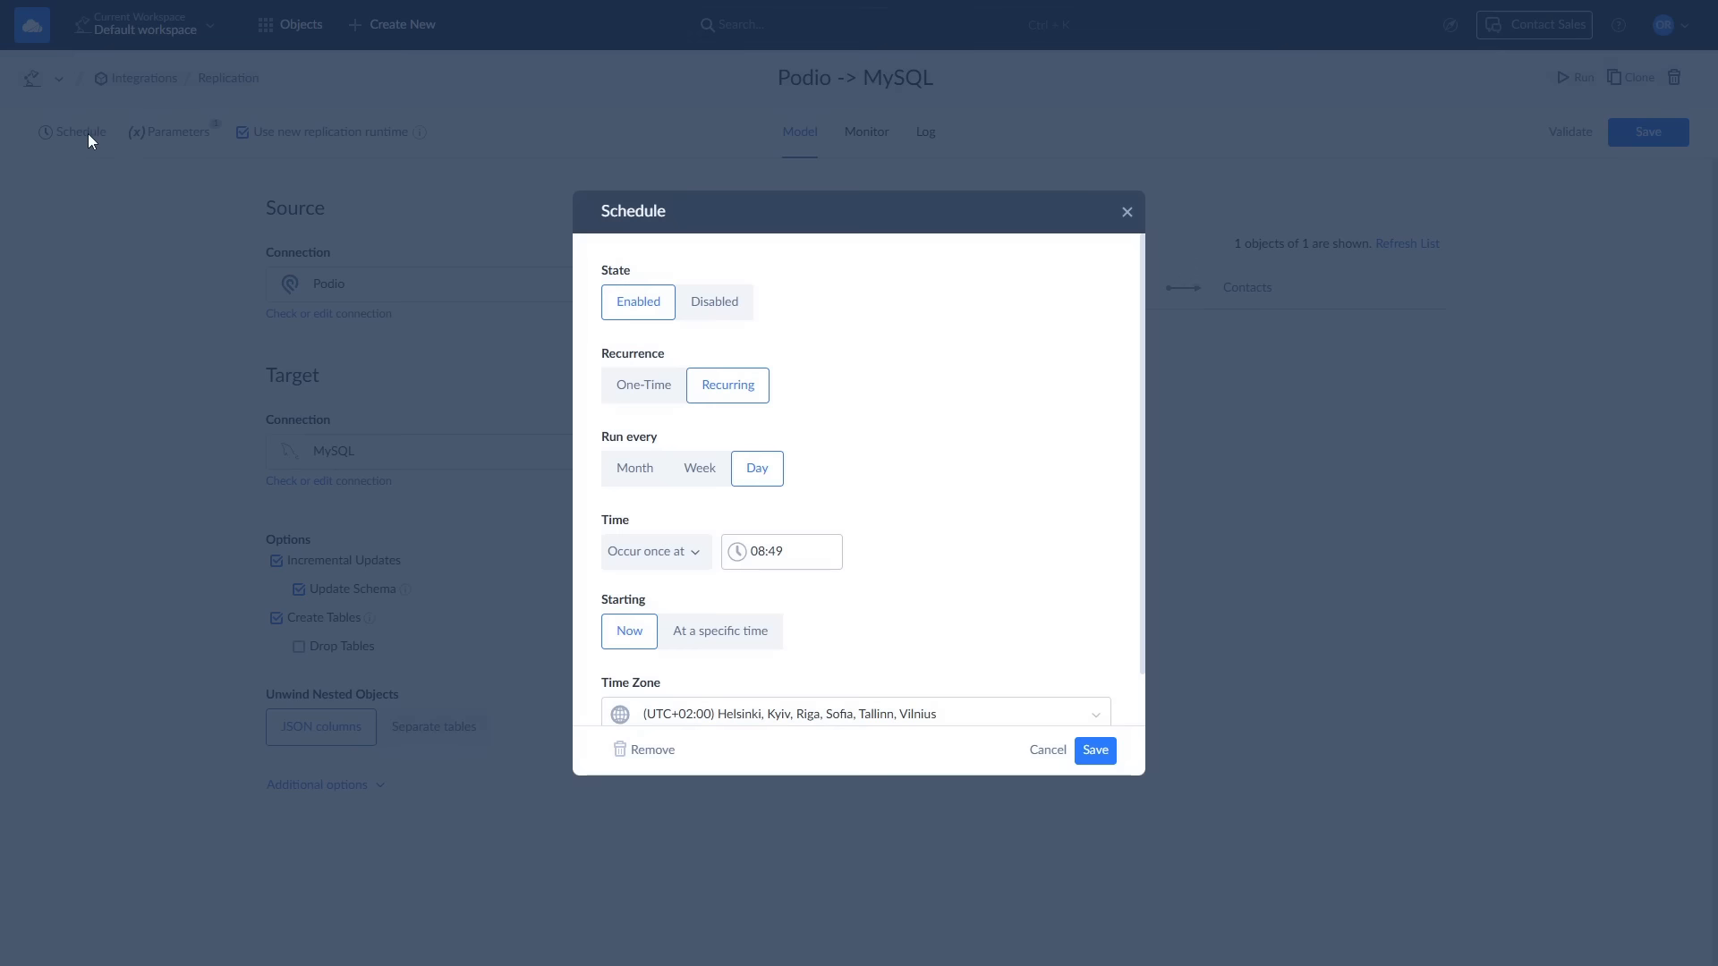
left_click(690, 476)
left_click(698, 554)
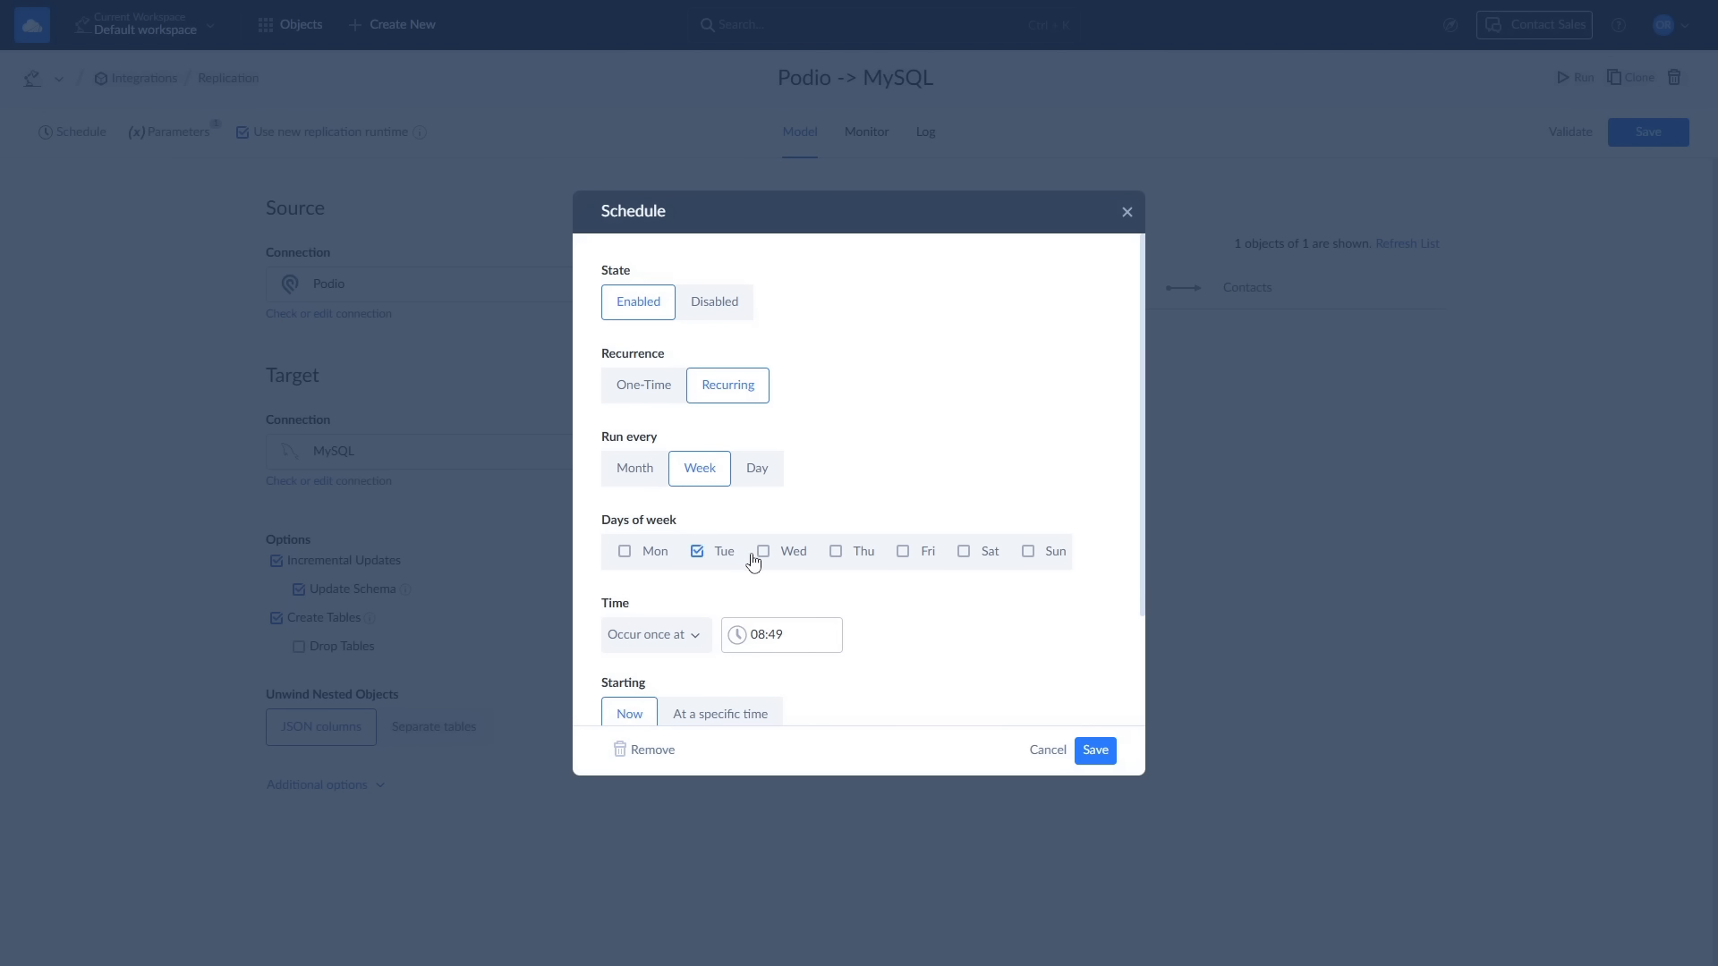
left_click(765, 555)
left_click(696, 637)
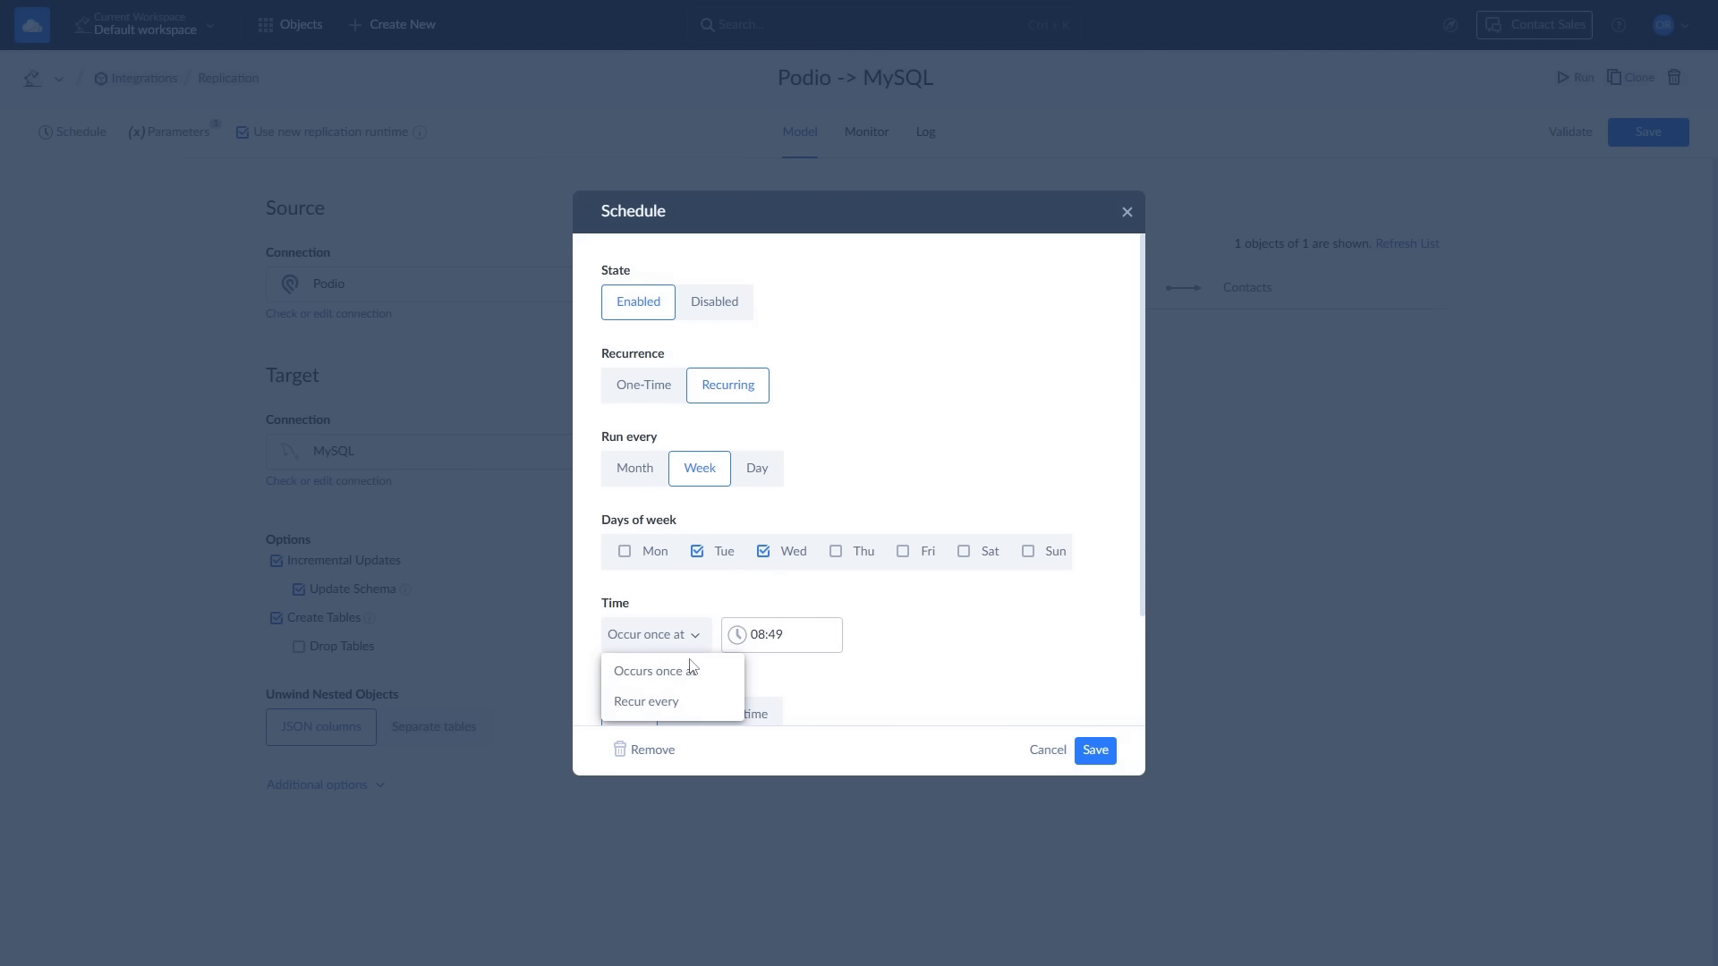
left_click(674, 705)
left_click(870, 637)
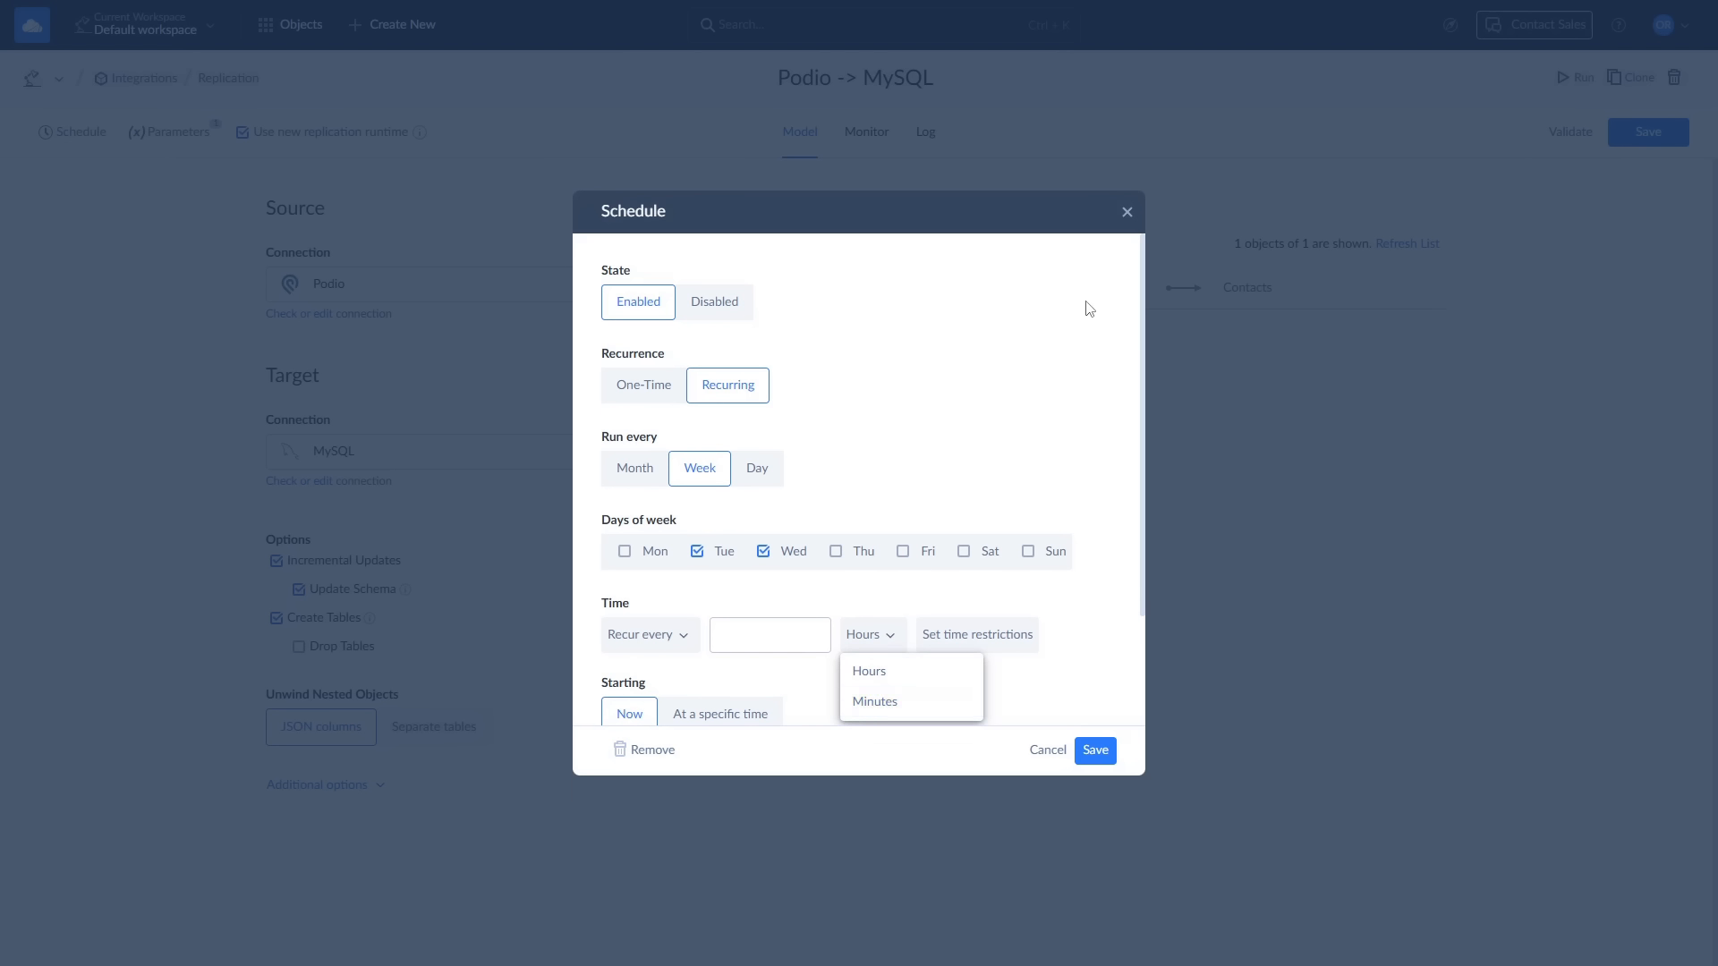
left_click(1127, 212)
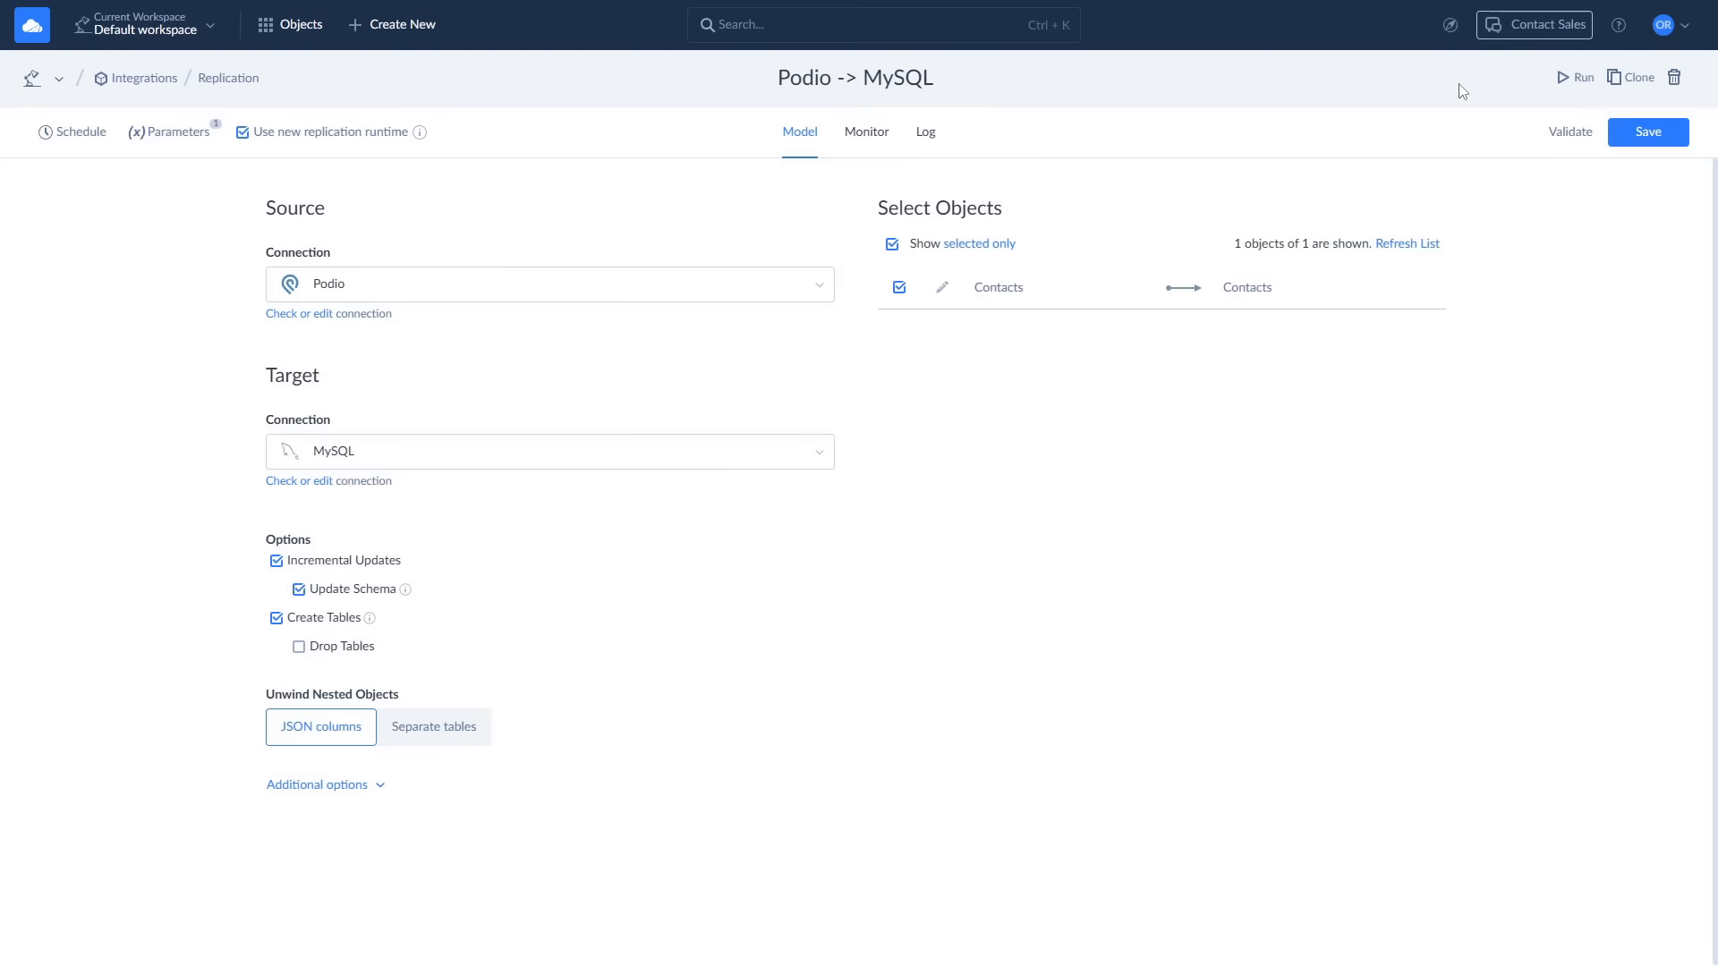
- Run the Podio -> MySQL replication and open the details of its latest run from the run history
left_click(1569, 75)
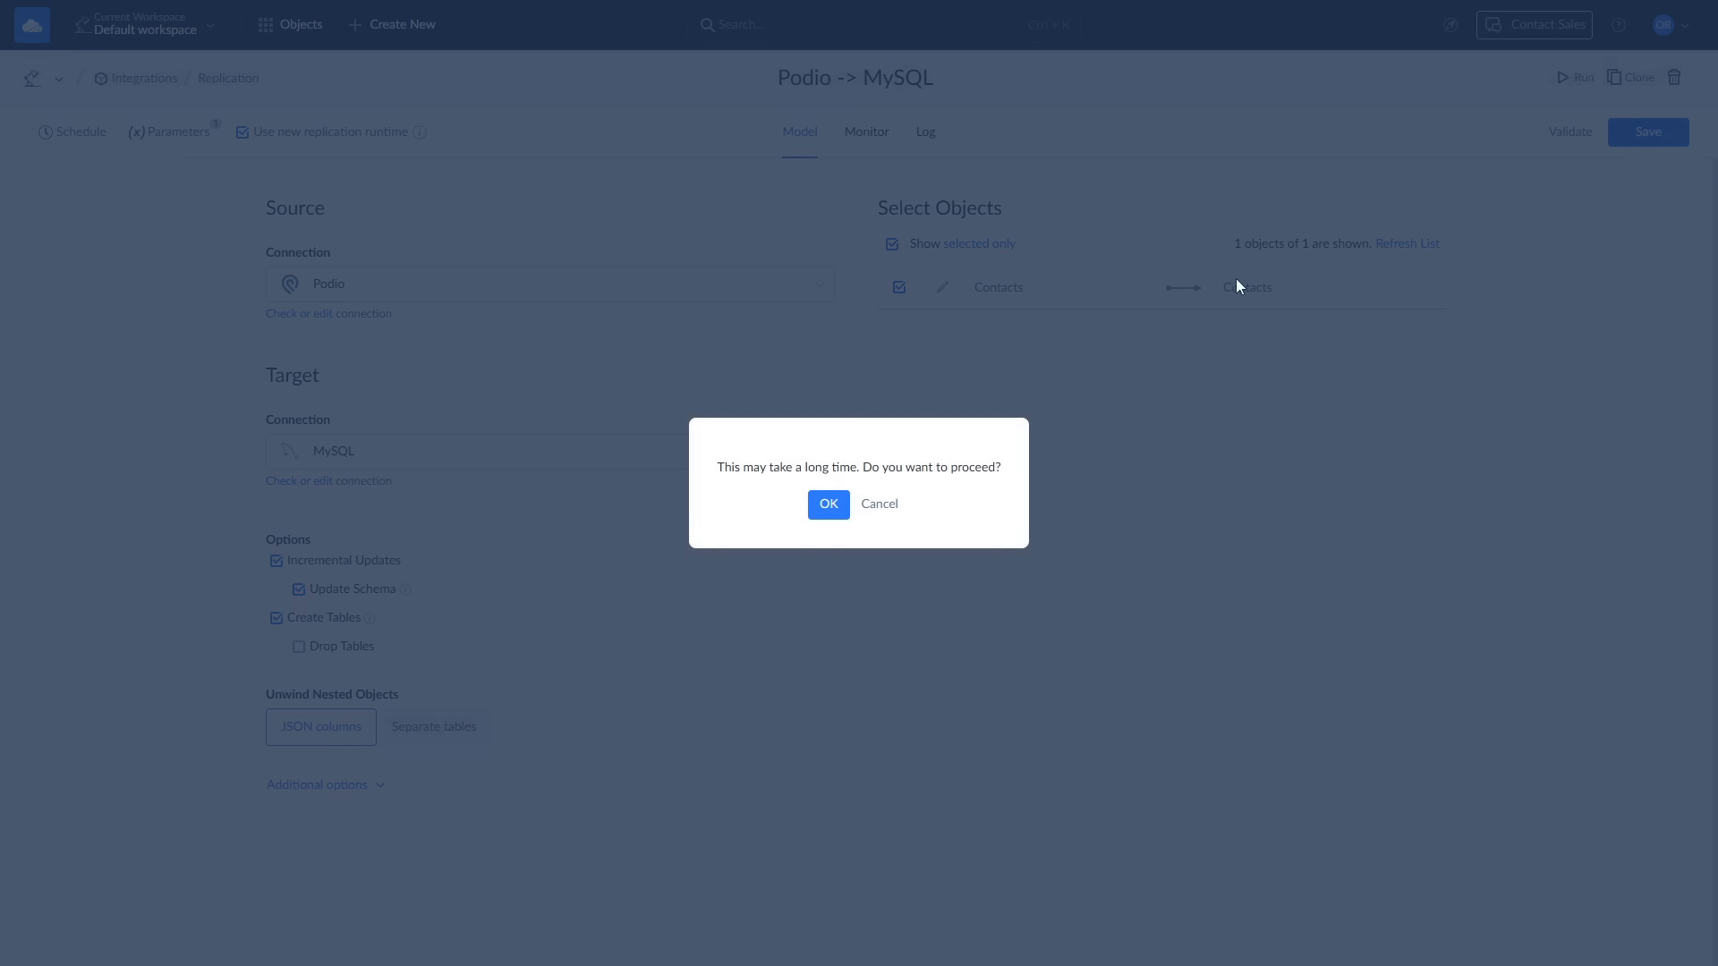
left_click(829, 505)
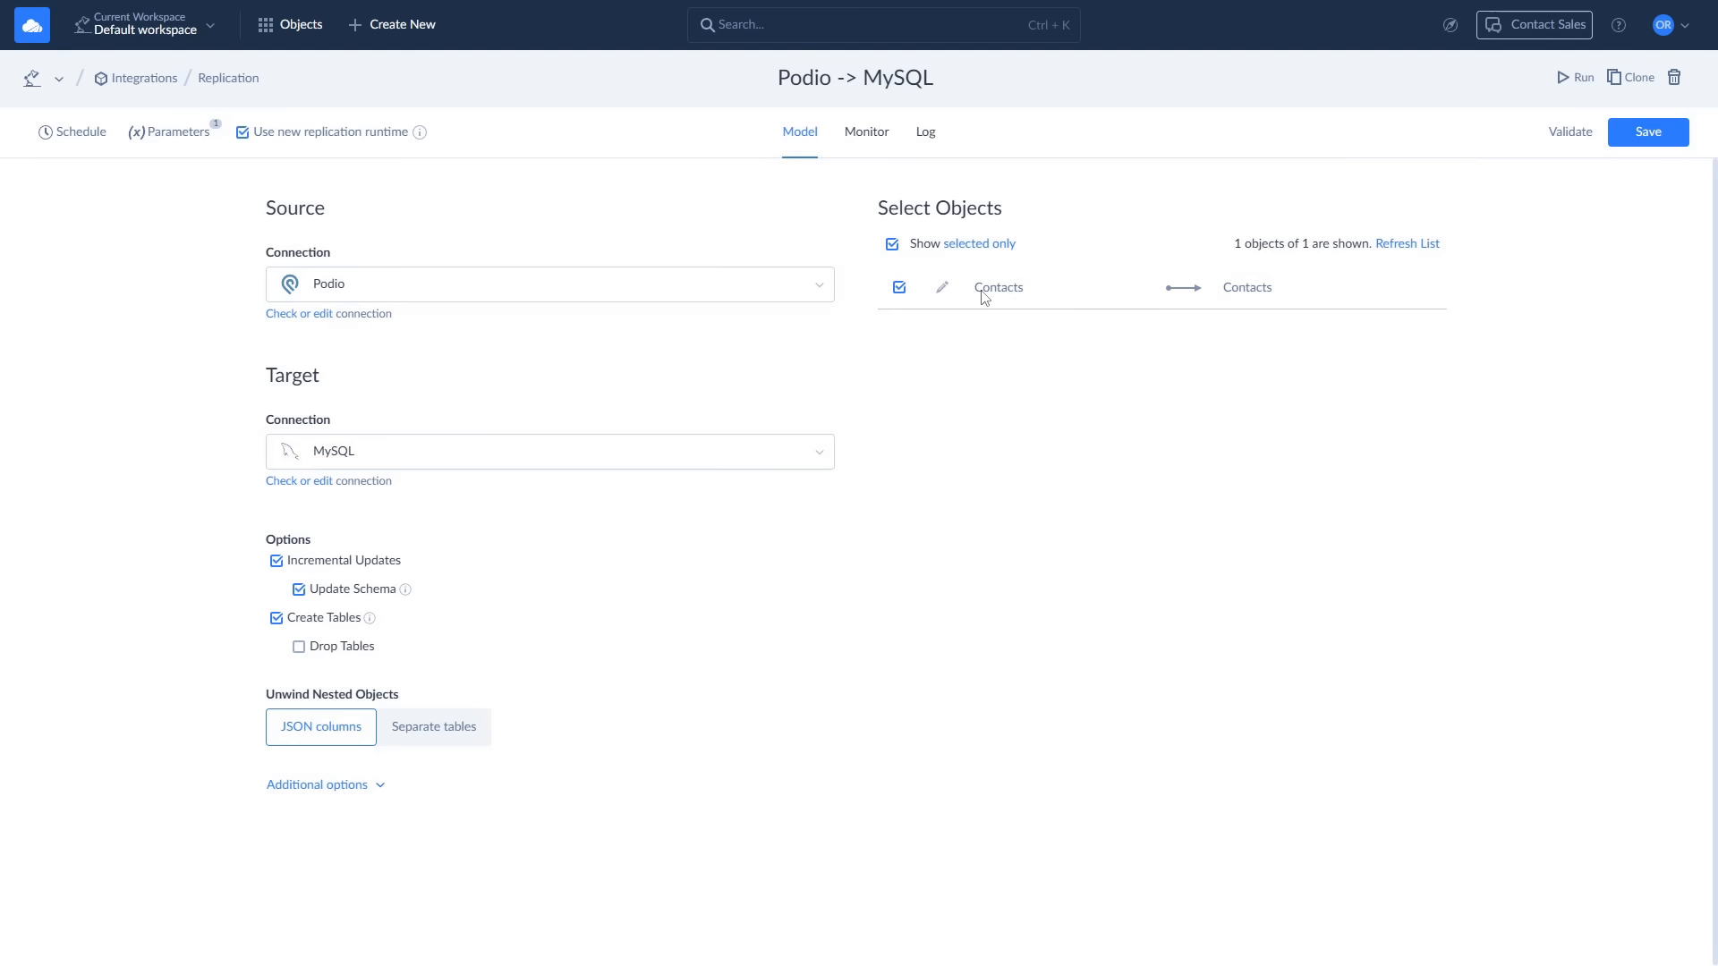
left_click(870, 140)
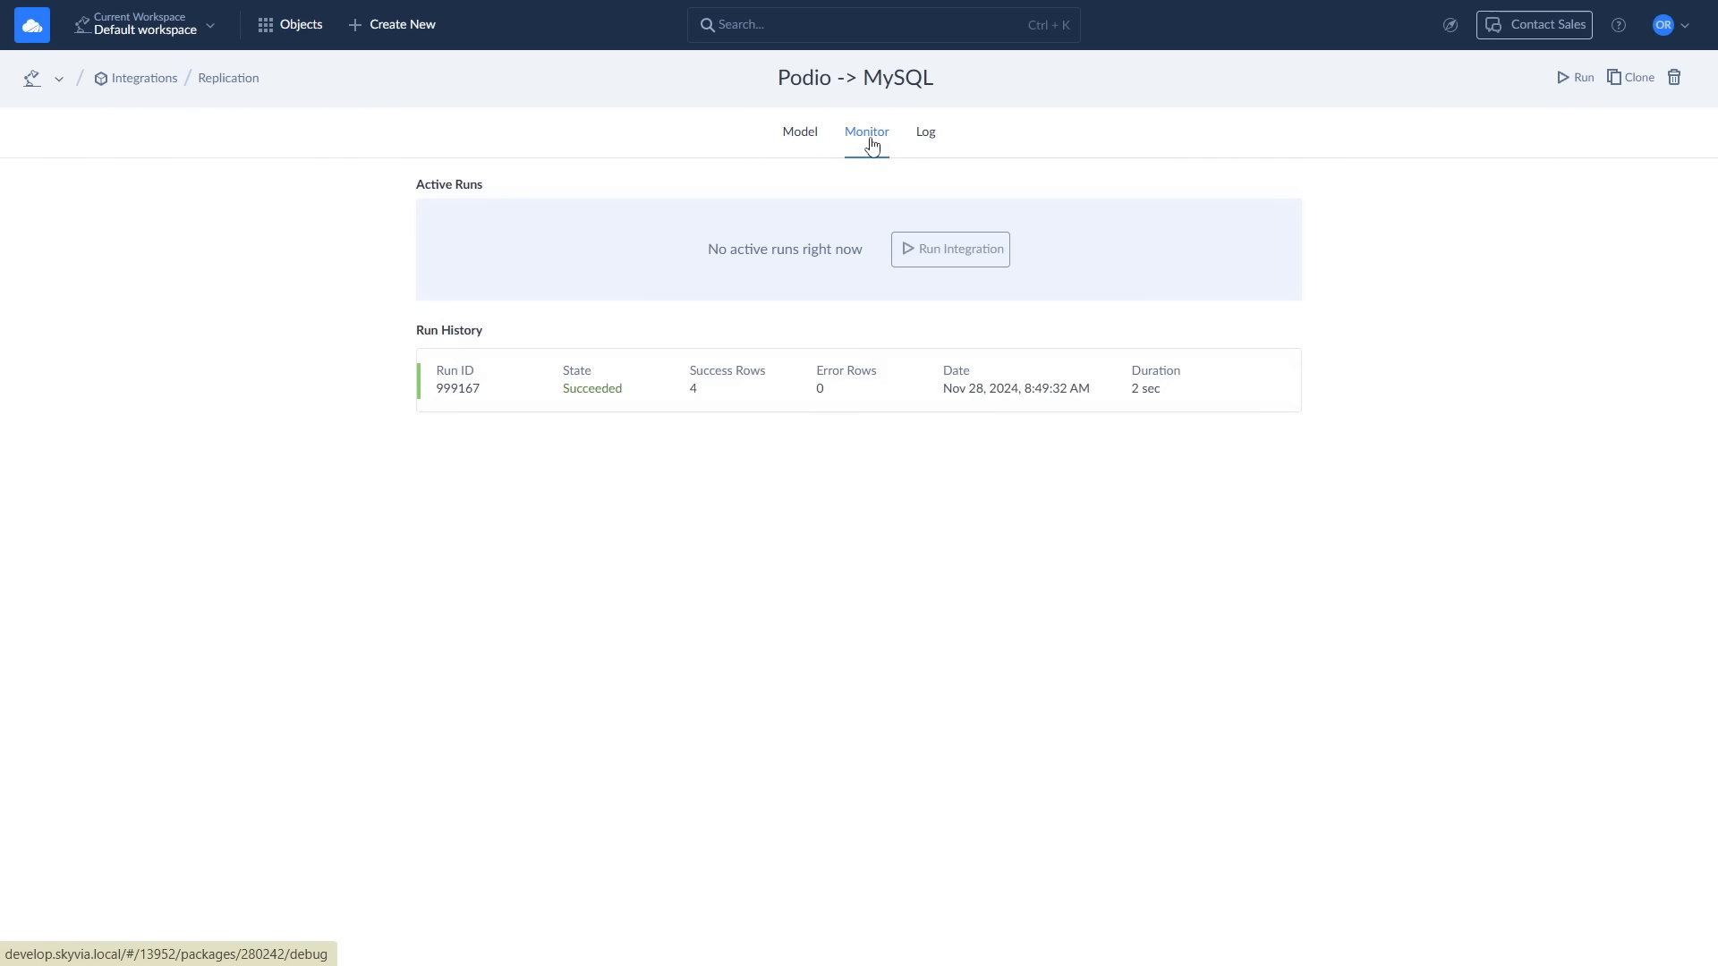
left_click(782, 389)
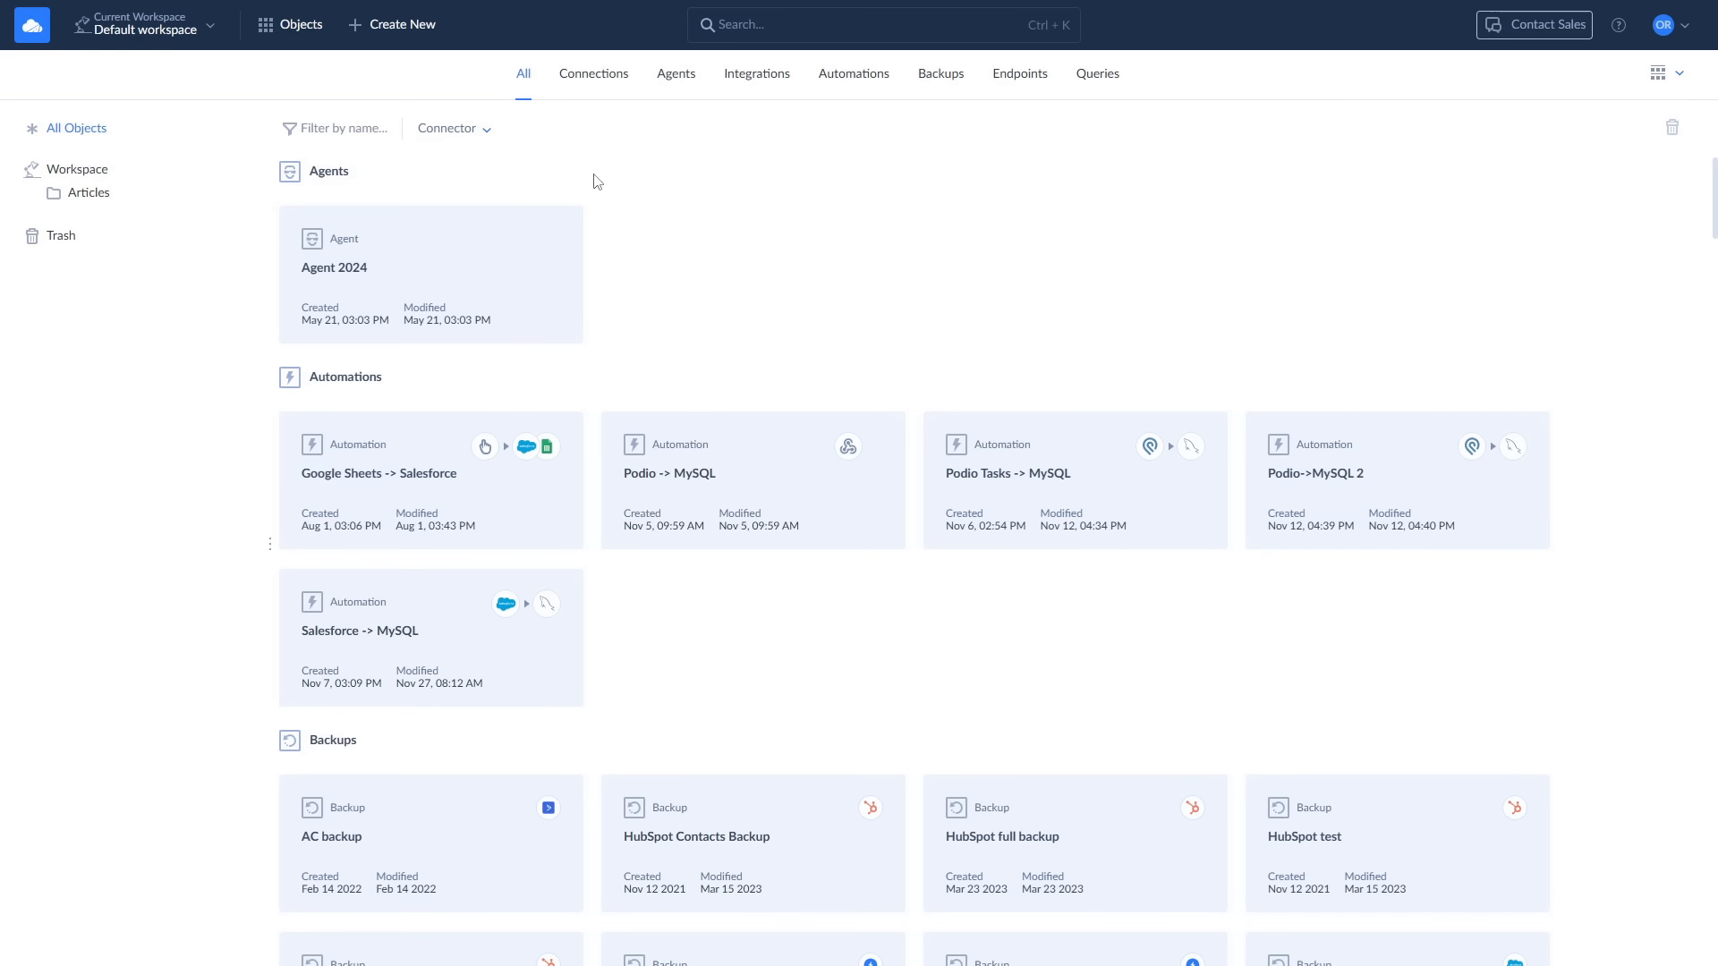
- Start a new import integration with the Data Source source type and choose MySQL - Agent as its source connection
left_click(404, 32)
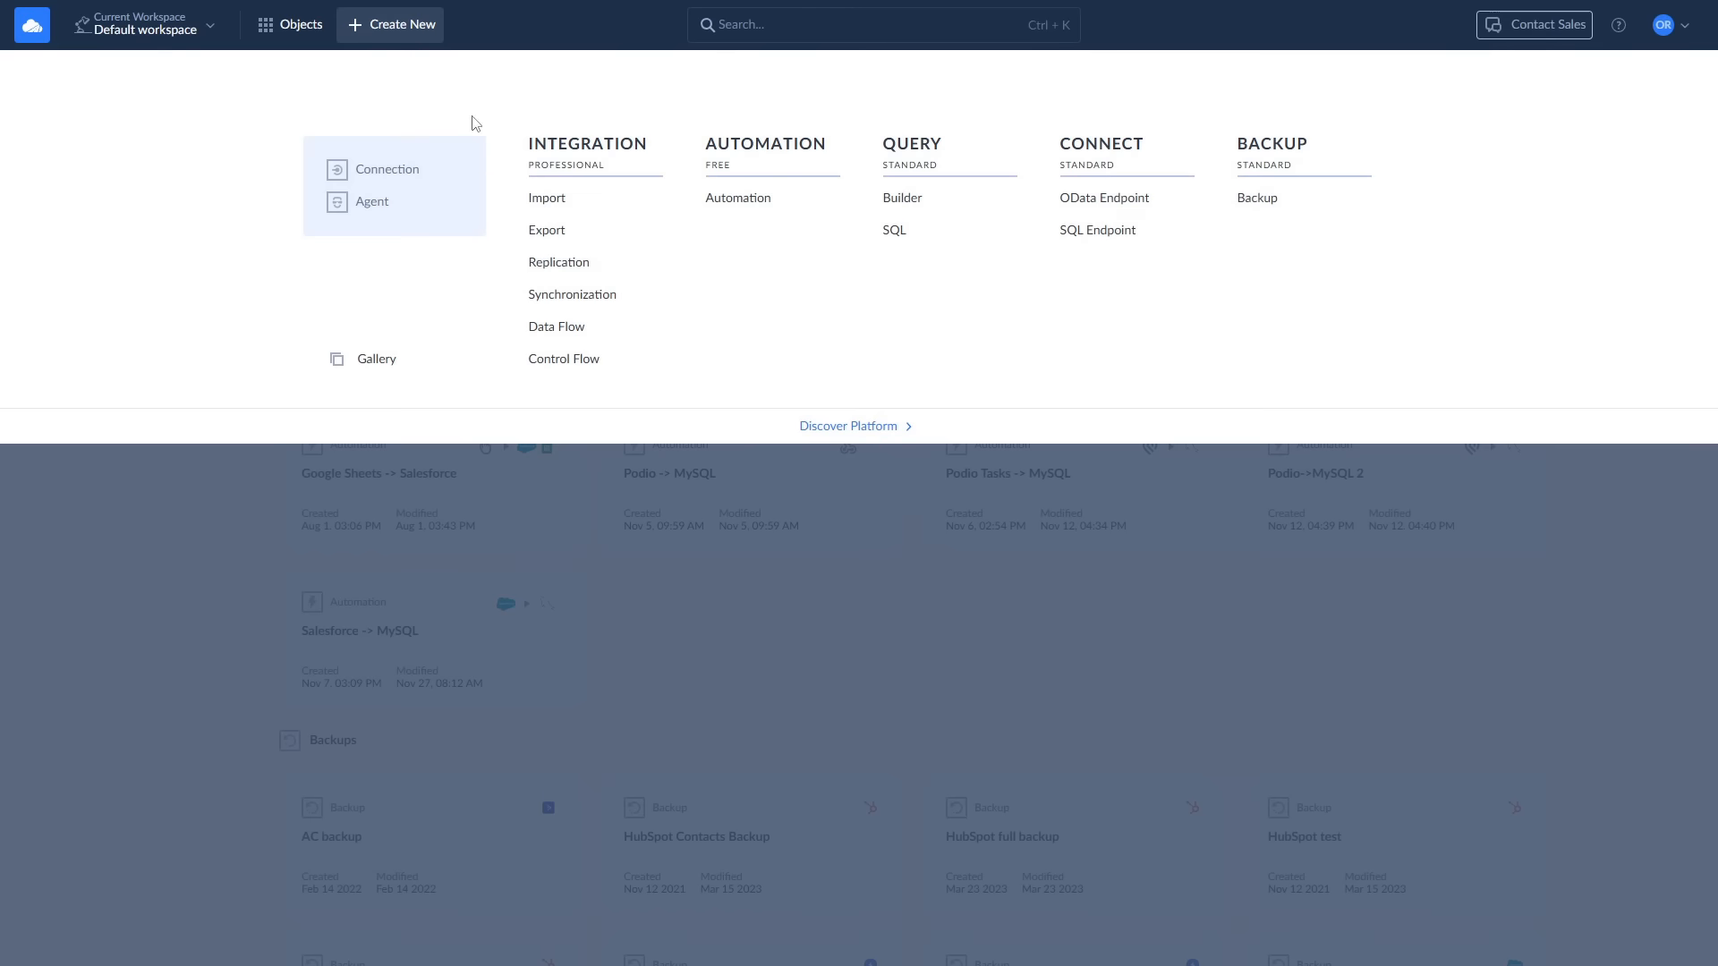
left_click(545, 199)
left_click(562, 298)
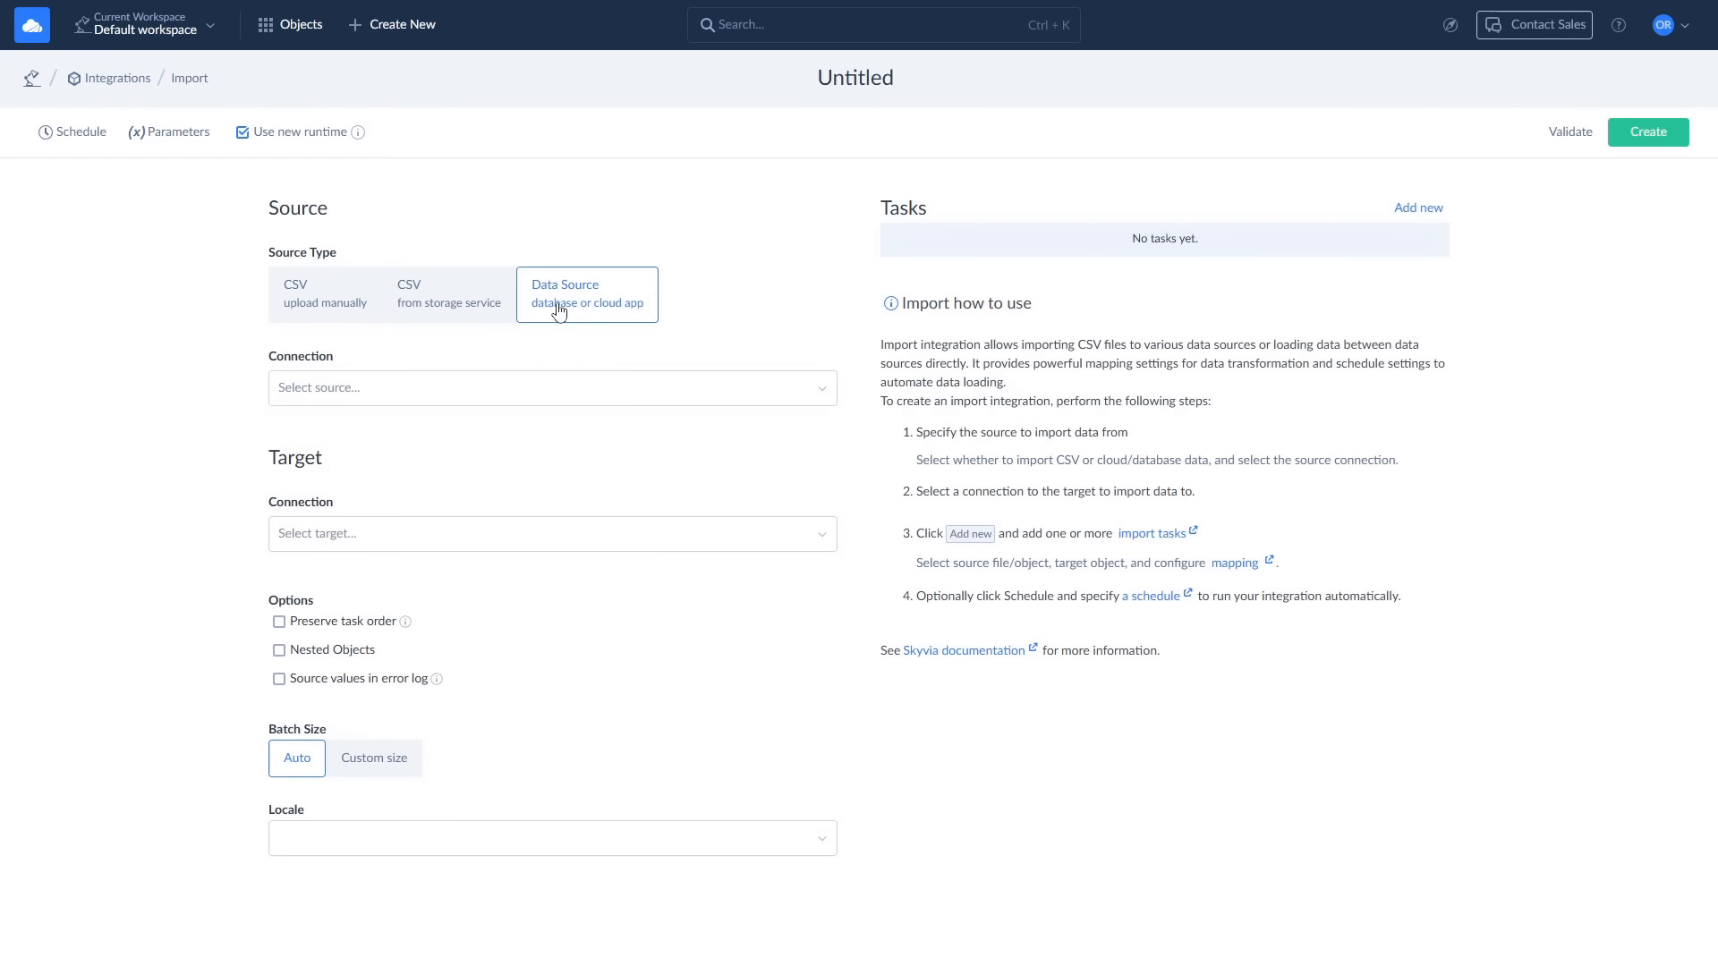
left_click(534, 391)
type("my")
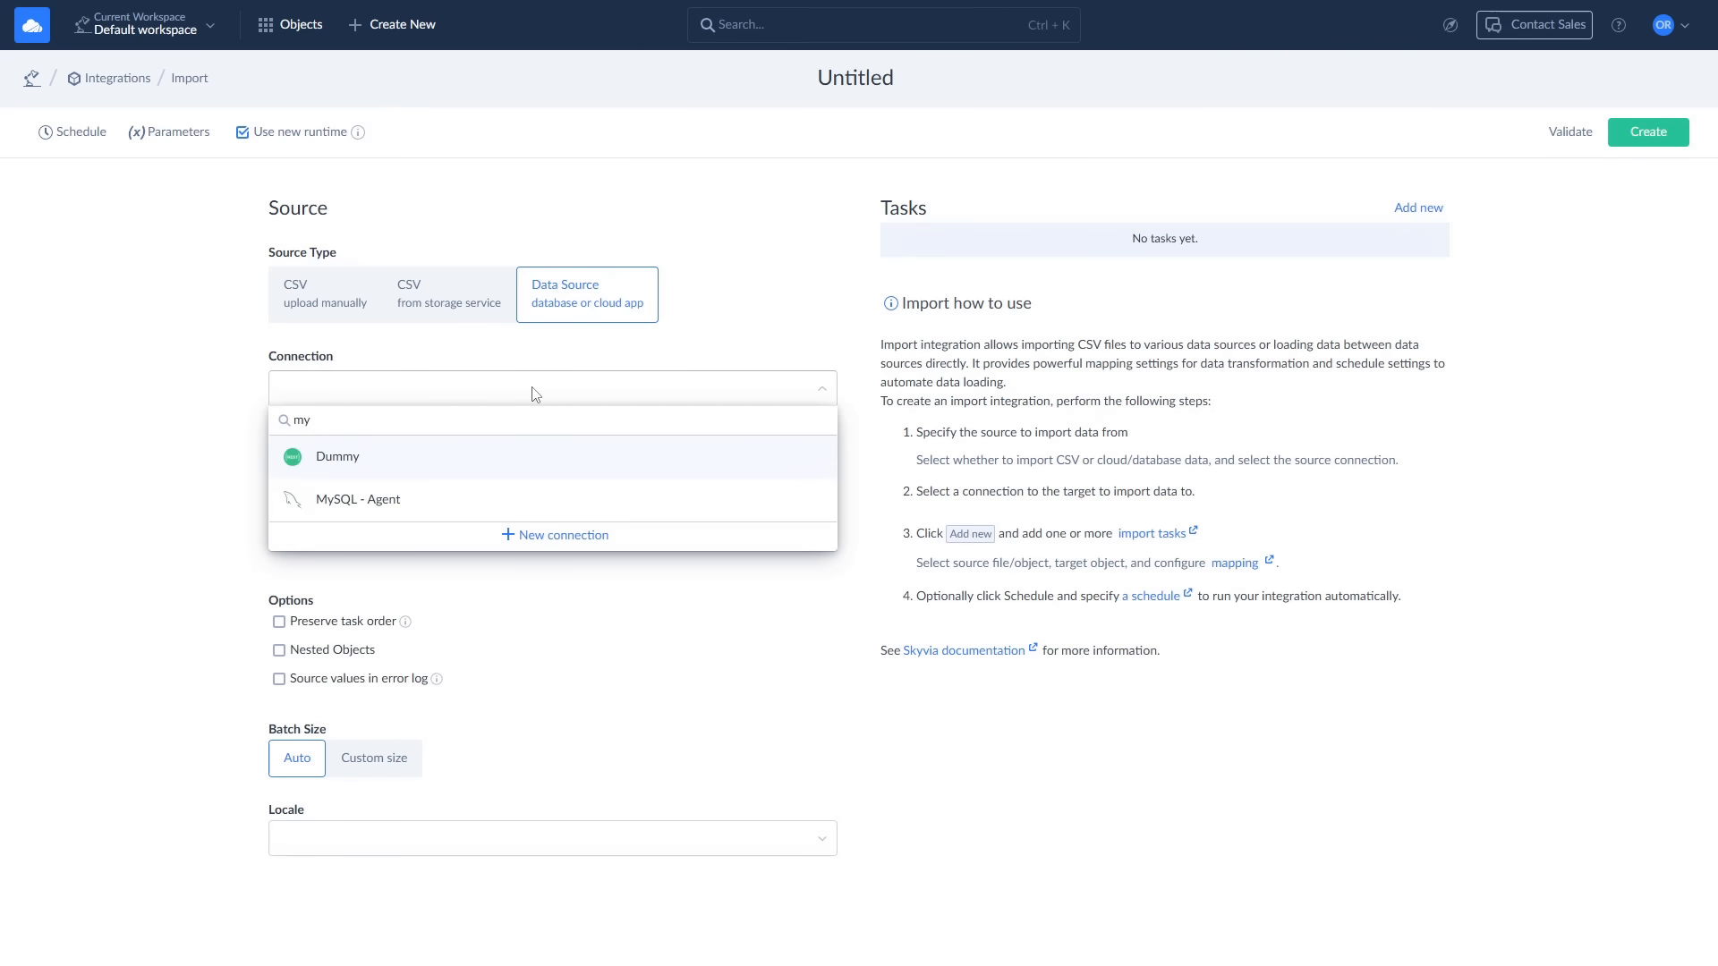
left_click(399, 501)
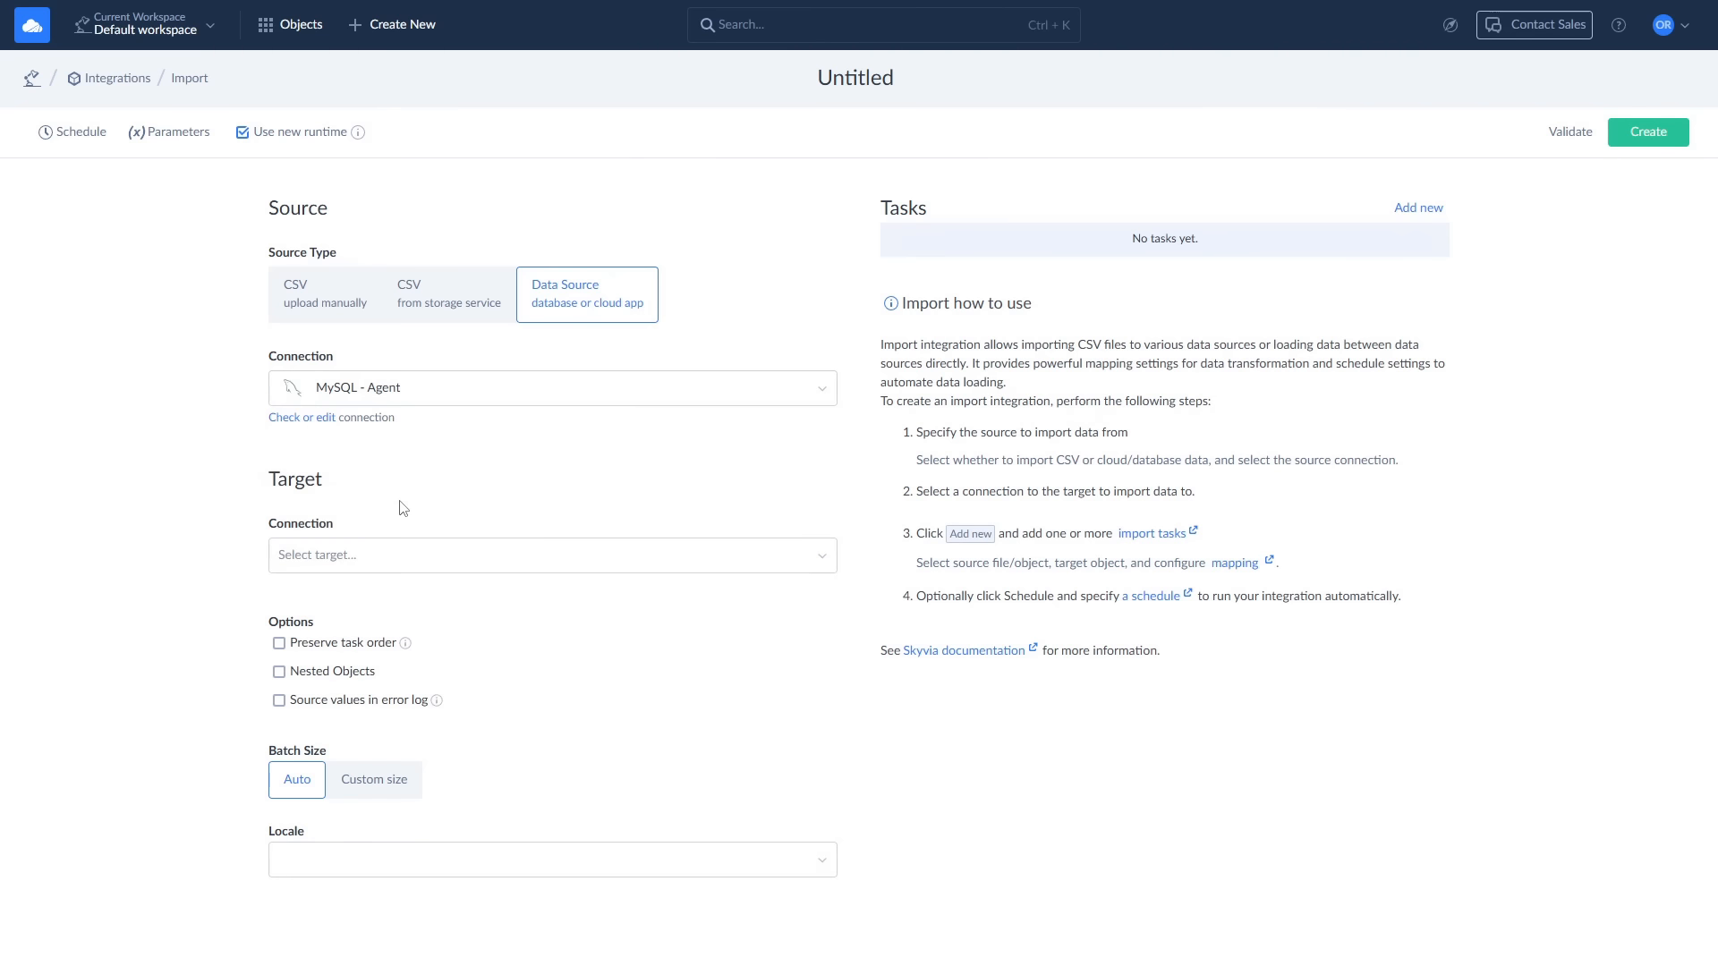
- Set the import's target connection to the first Podio connection
left_click(392, 561)
type("po")
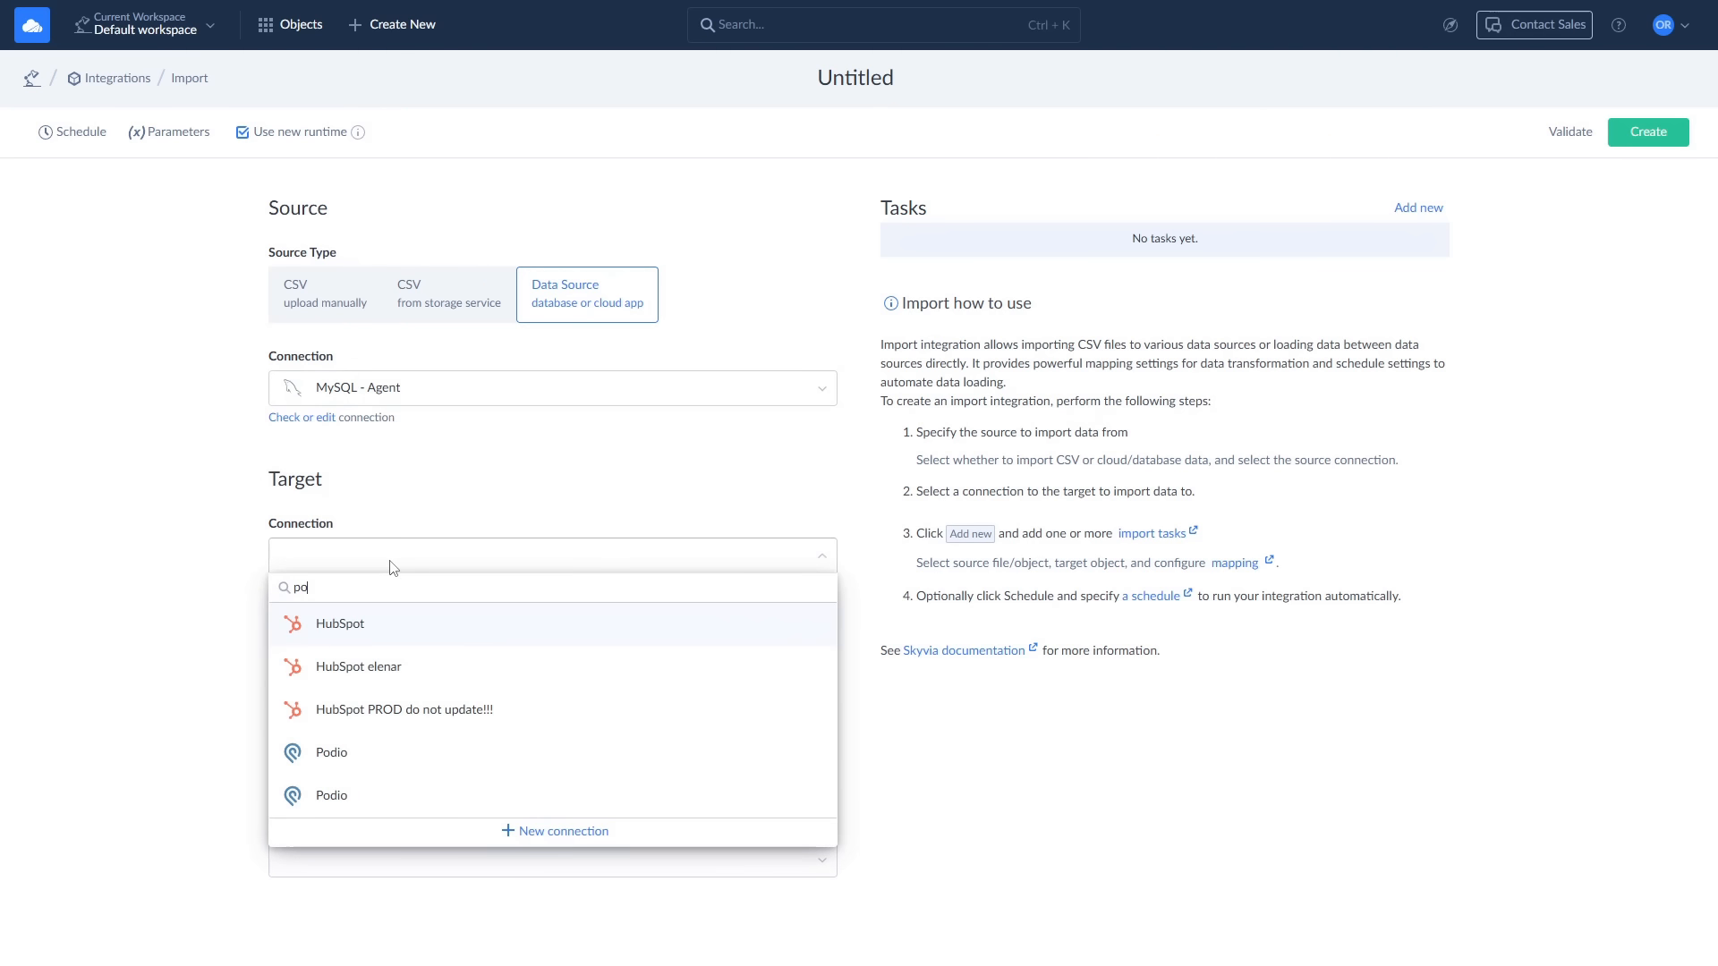
left_click(346, 755)
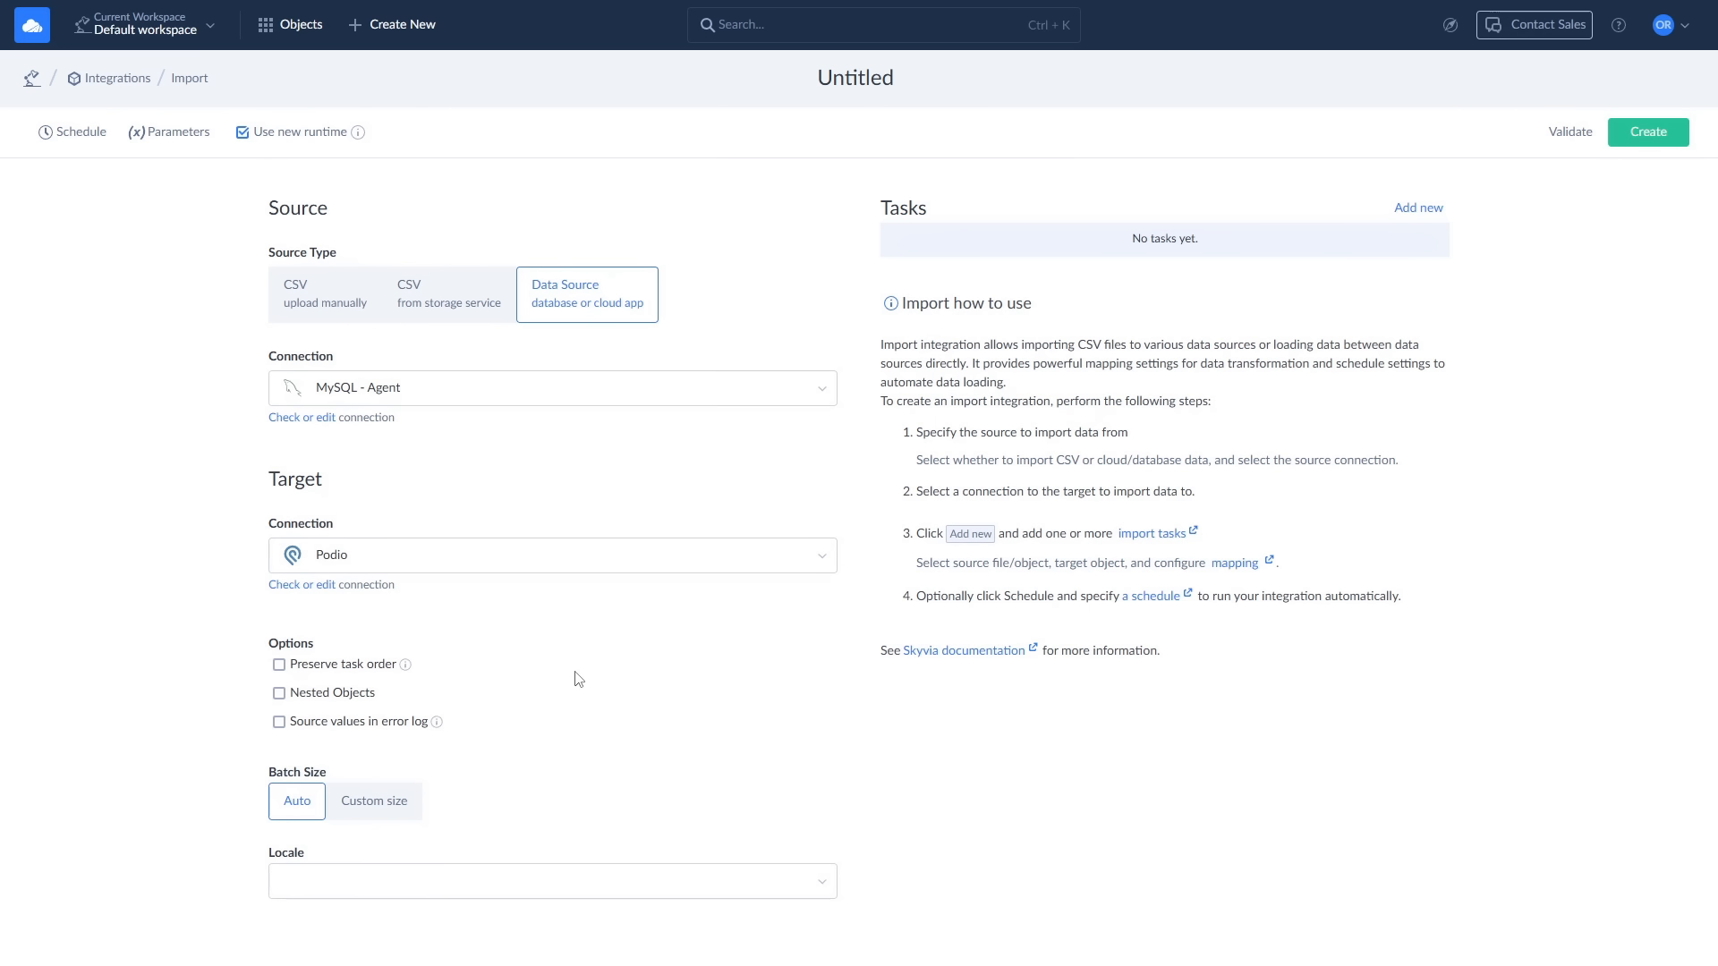
- Add a new import task and choose the requests table as its source
left_click(1411, 209)
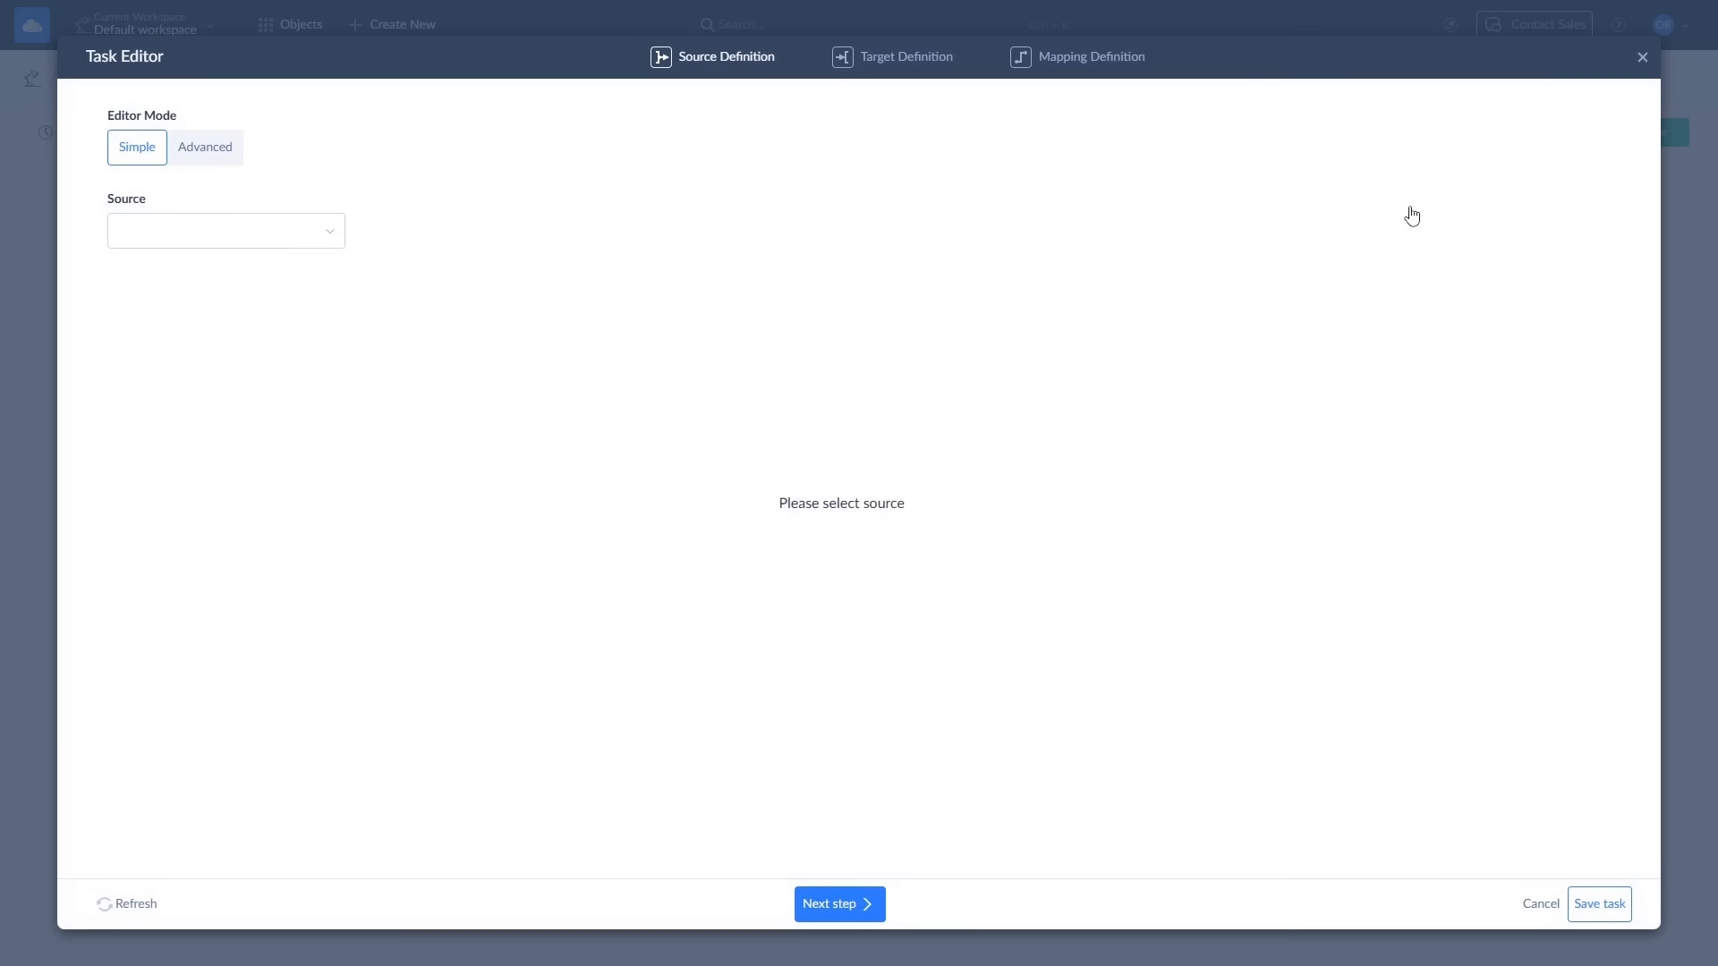
left_click(303, 239)
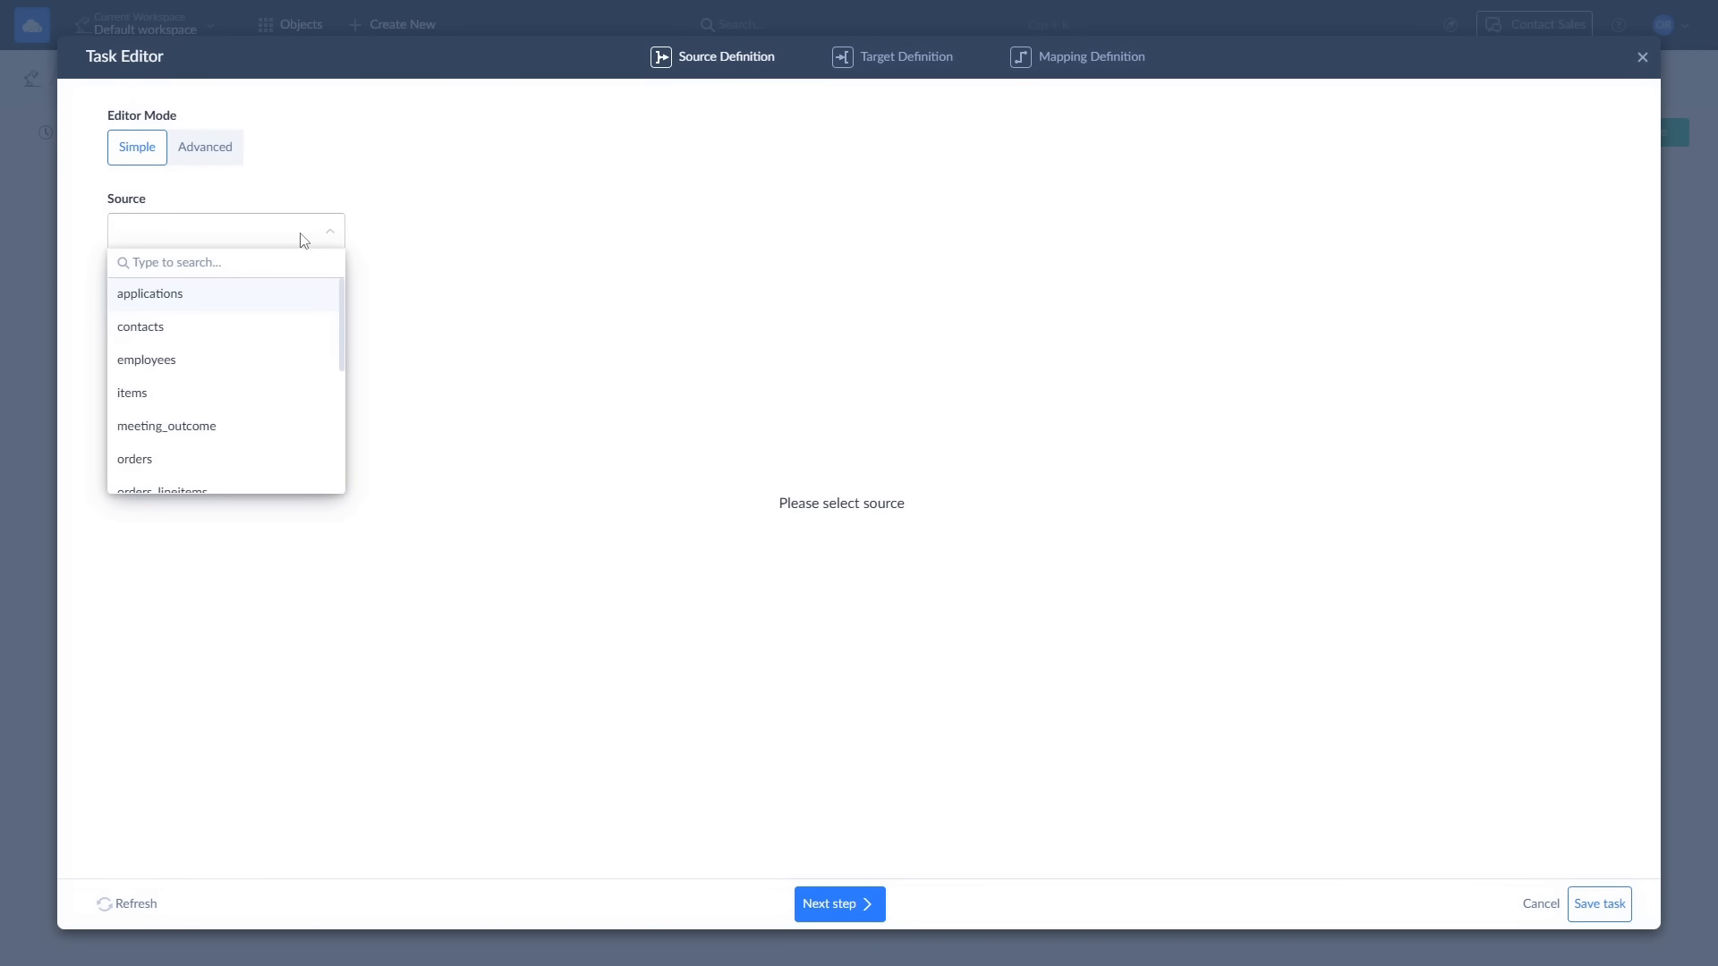
type("req")
left_click(237, 298)
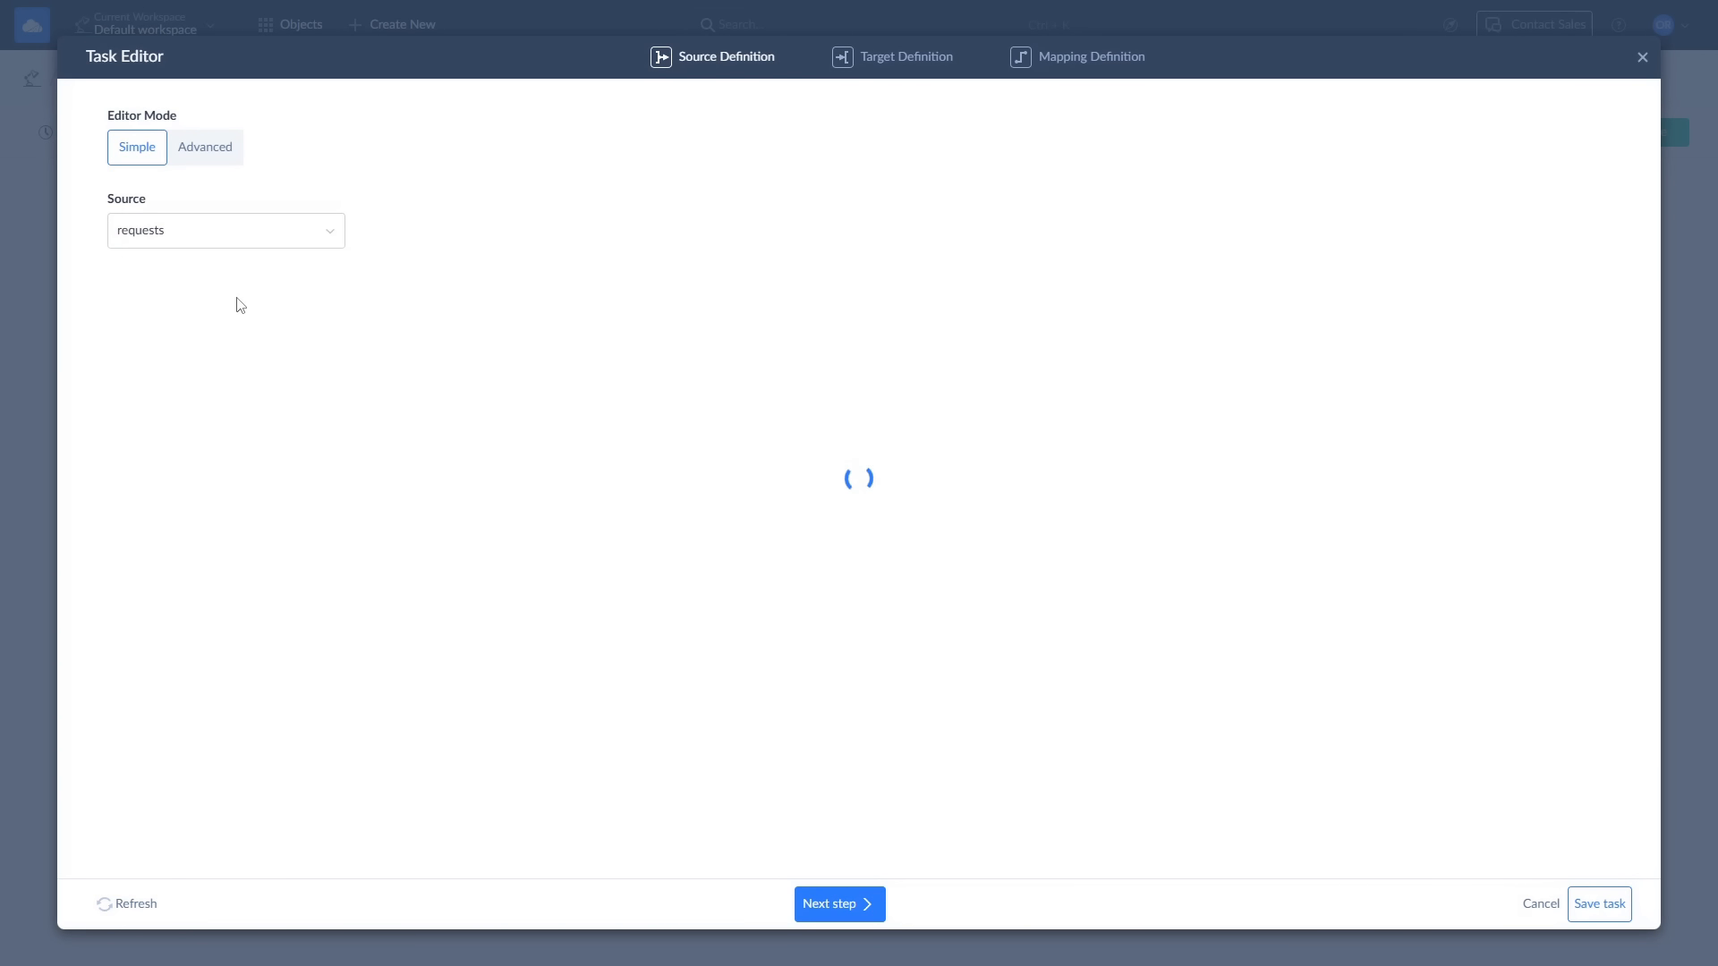
- Set the task's target to the Podio Tasks object, keep the Insert operation, and proceed to the mapping definition
left_click(893, 64)
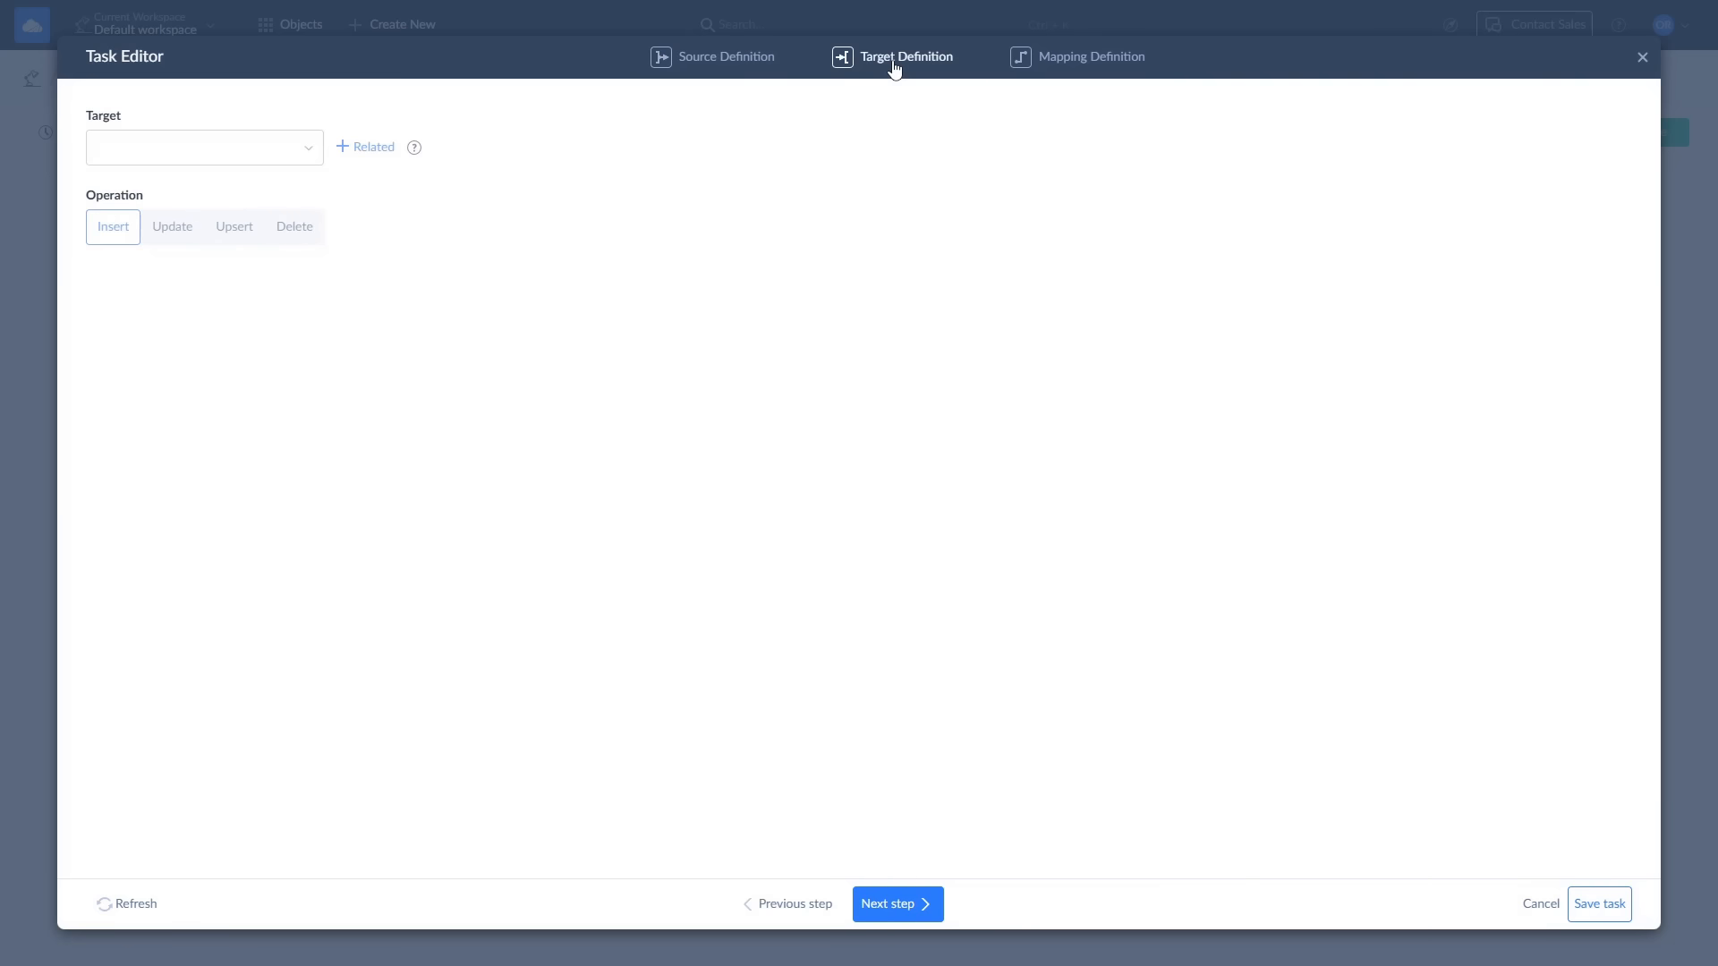
left_click(213, 156)
type("tas")
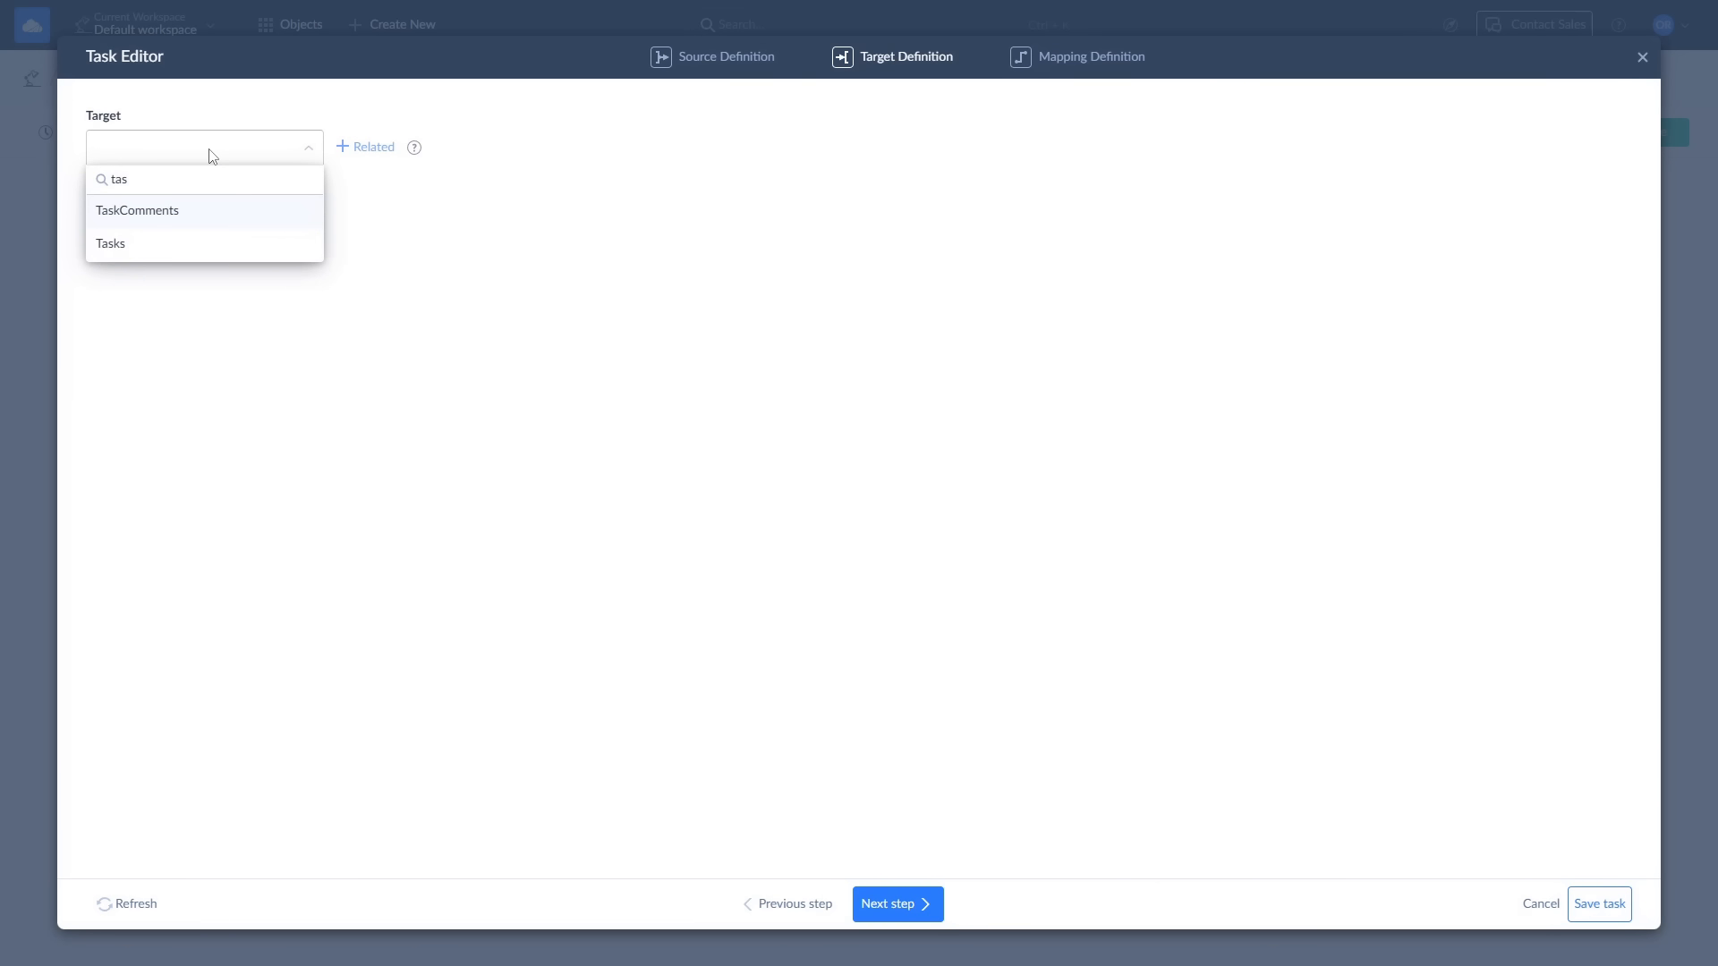
left_click(158, 241)
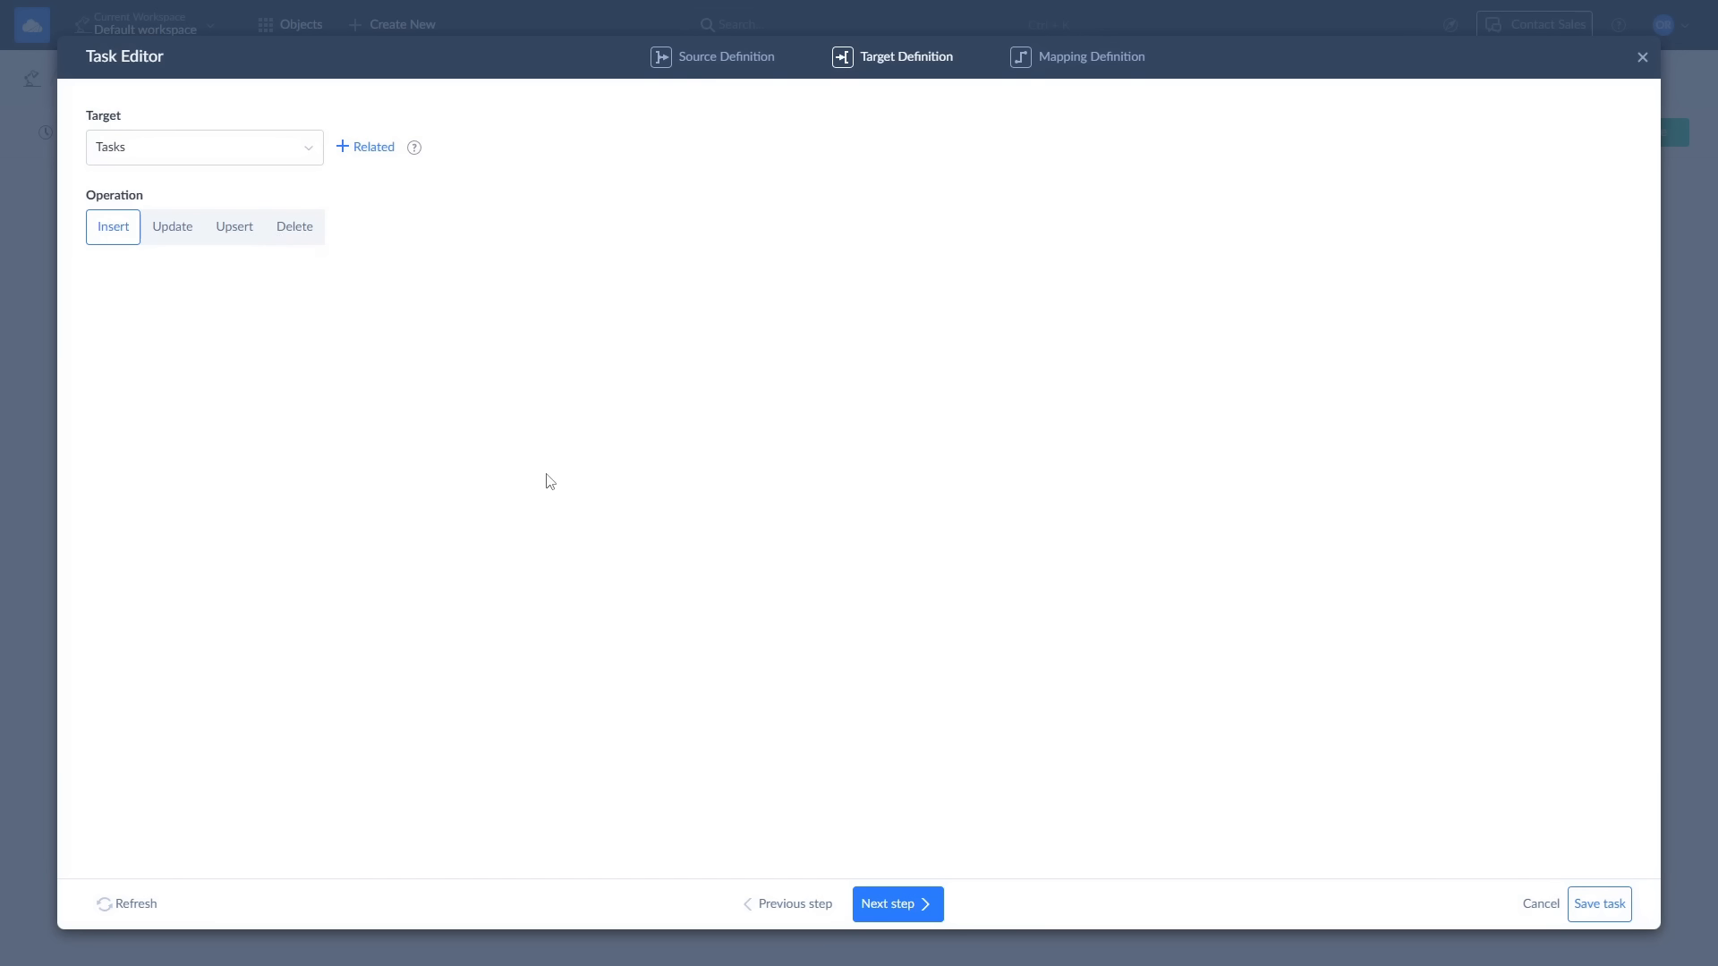
left_click(912, 918)
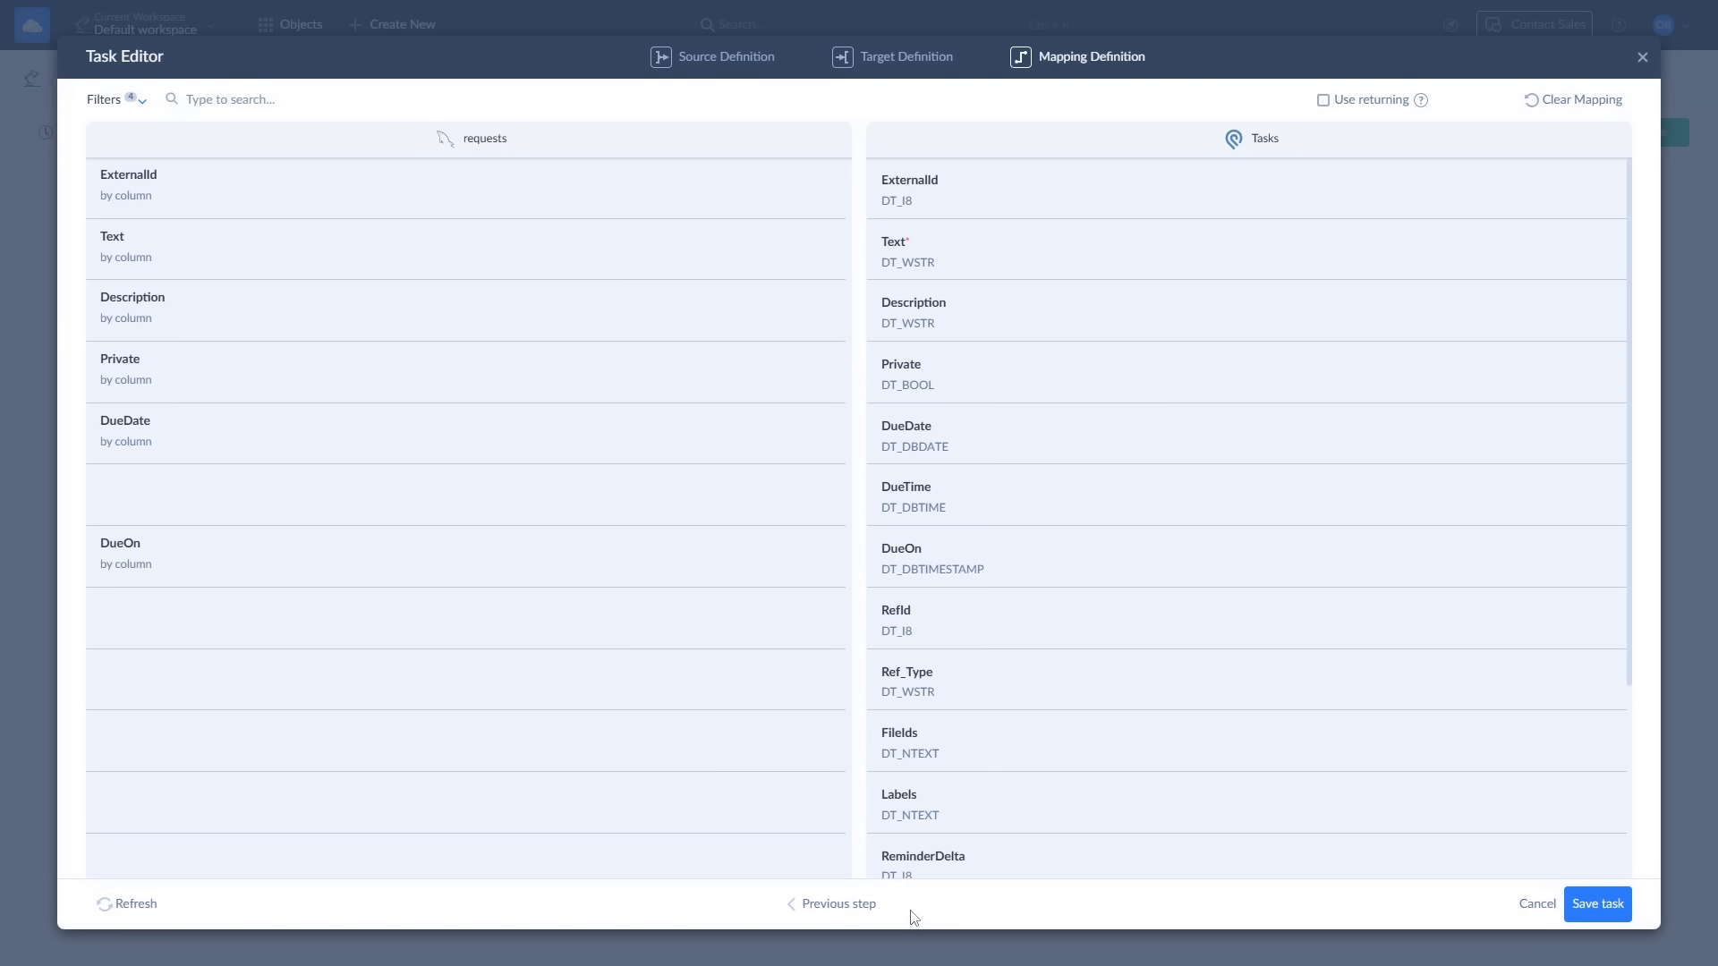